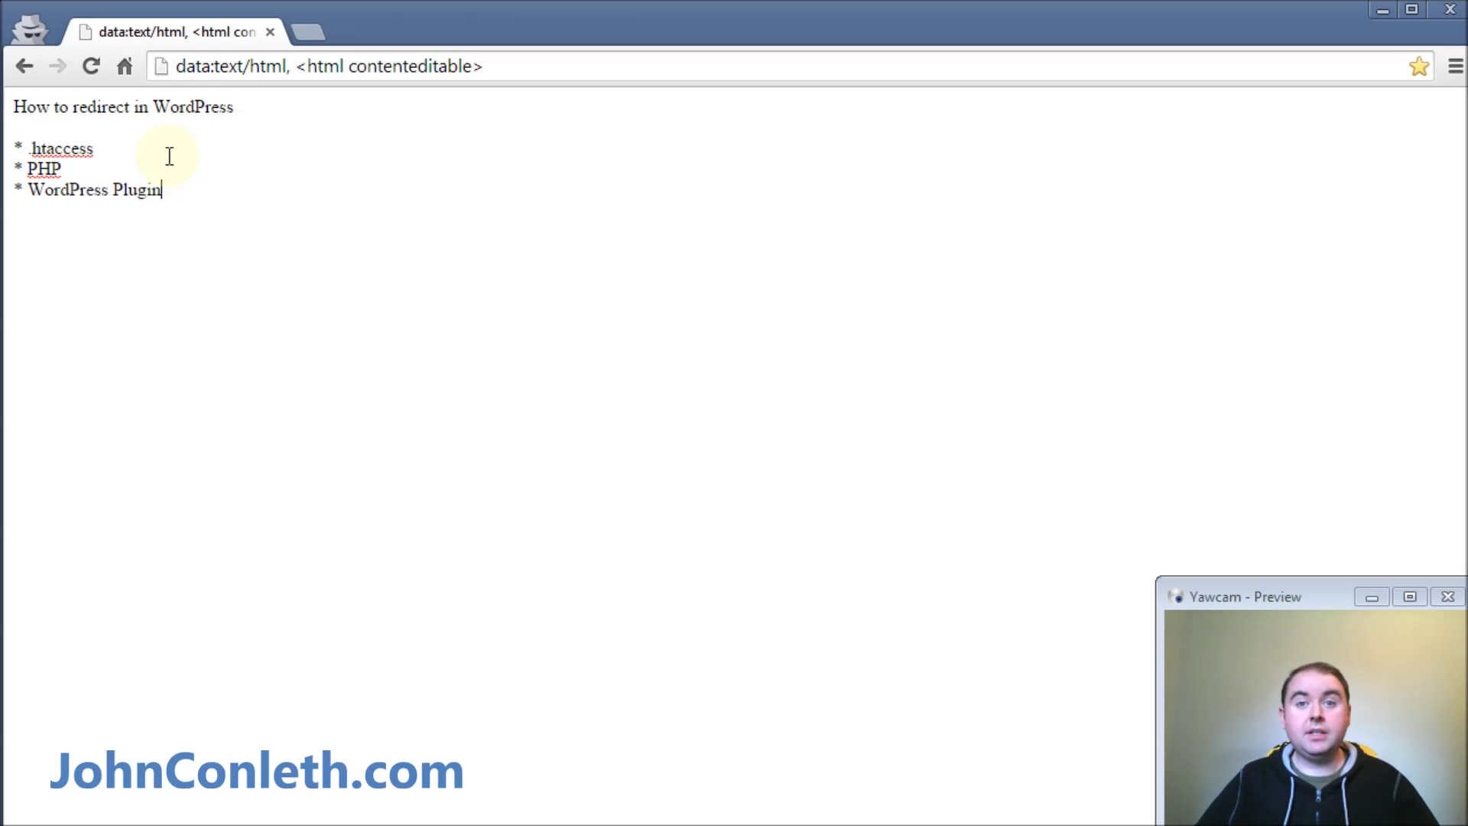
# - Open the site's /wp-admin address in a new browser tab
pyautogui.click(312, 29)
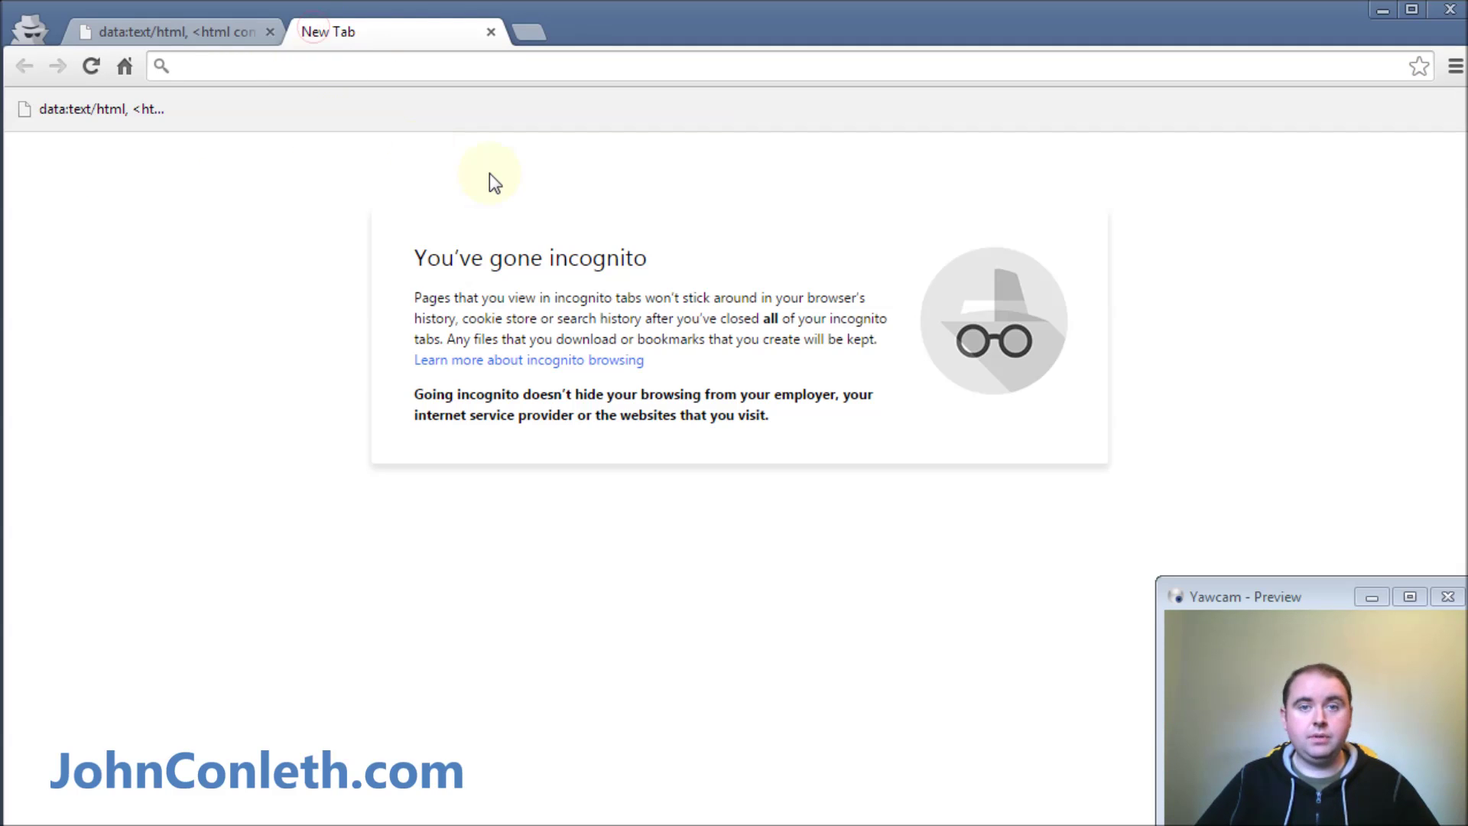
pyautogui.write('johnconleth.com')
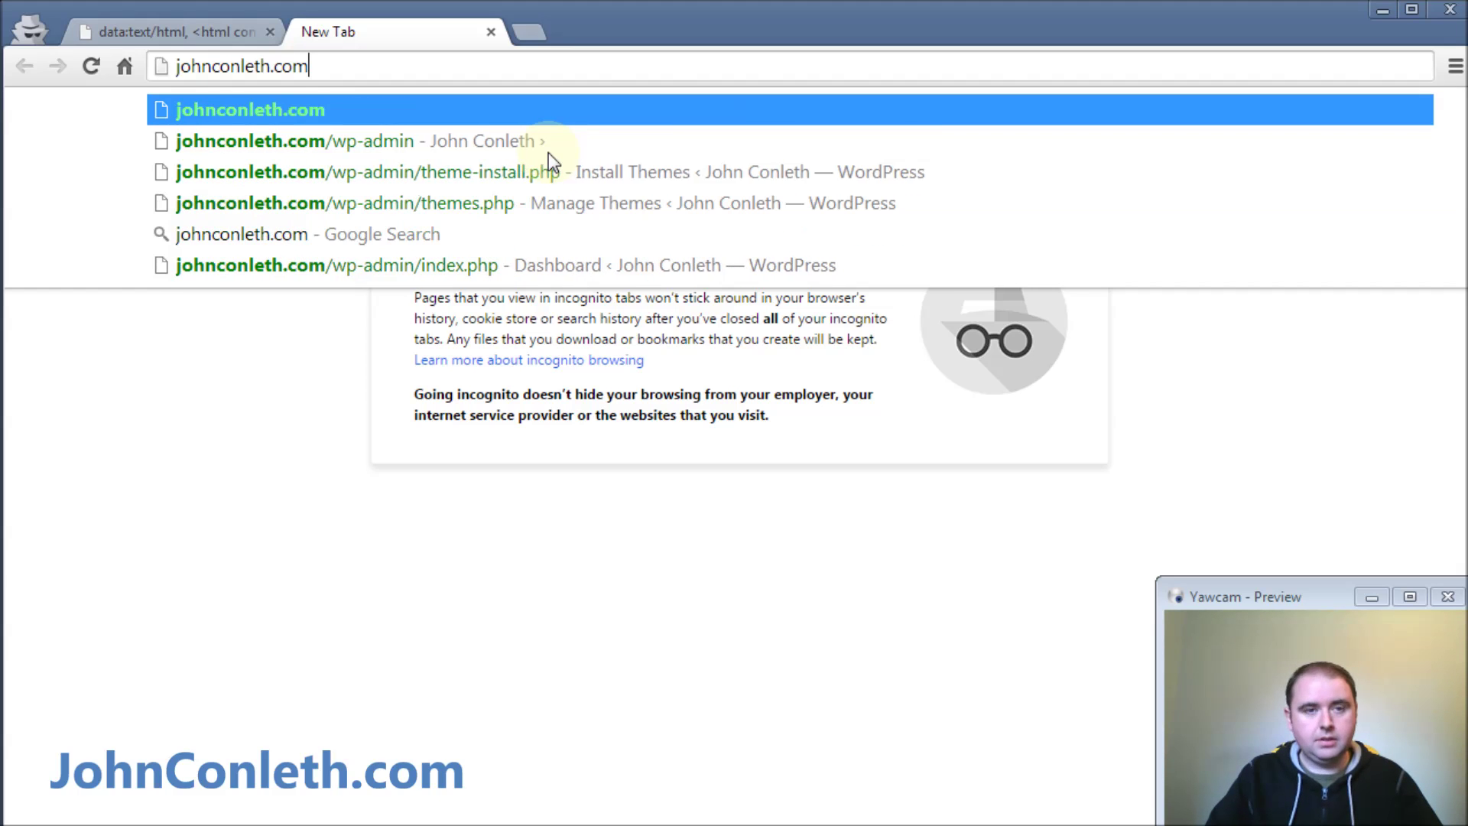
pyautogui.write('/wp-admin')
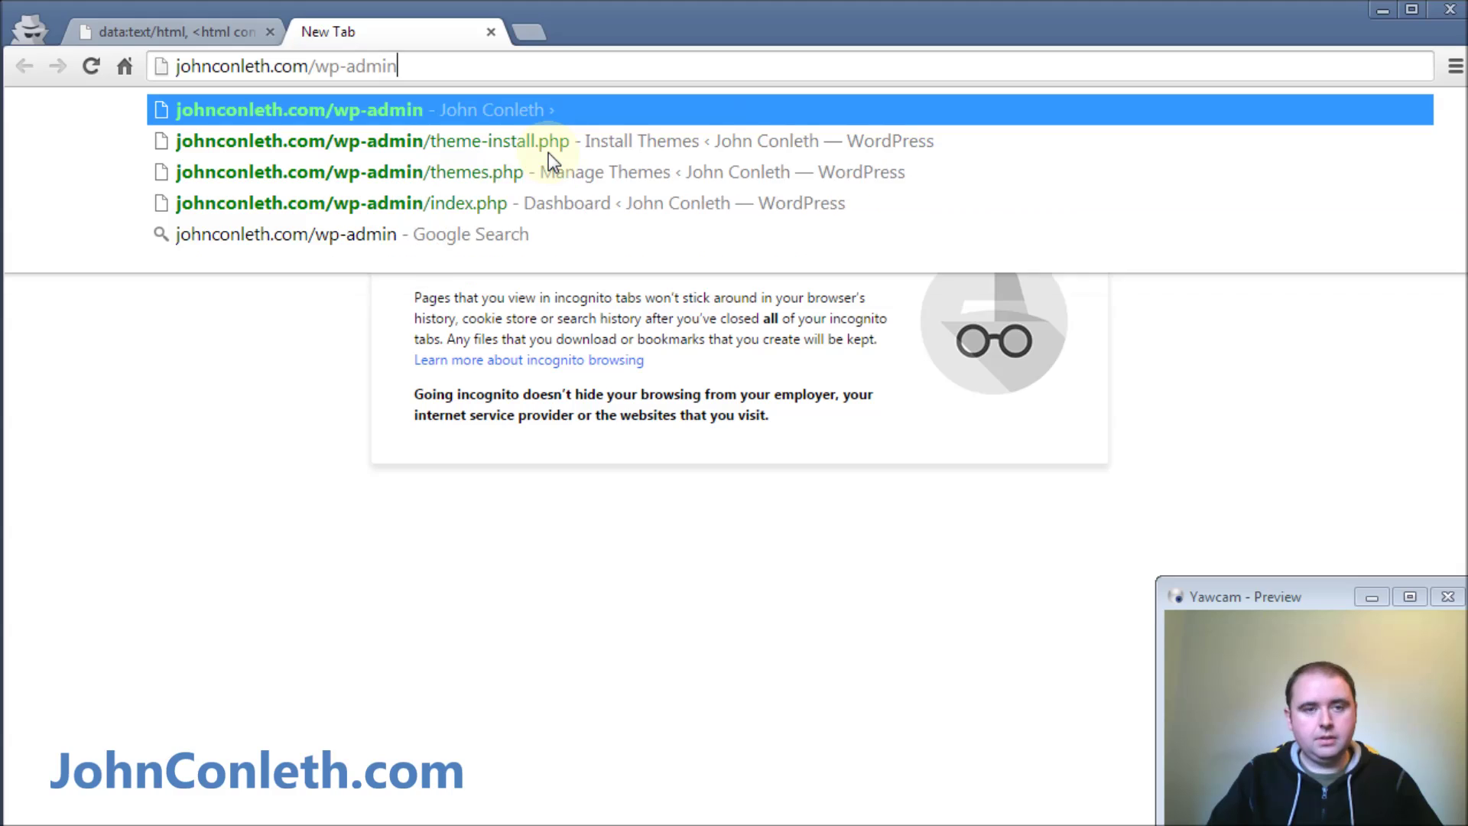
pyautogui.press('Return')
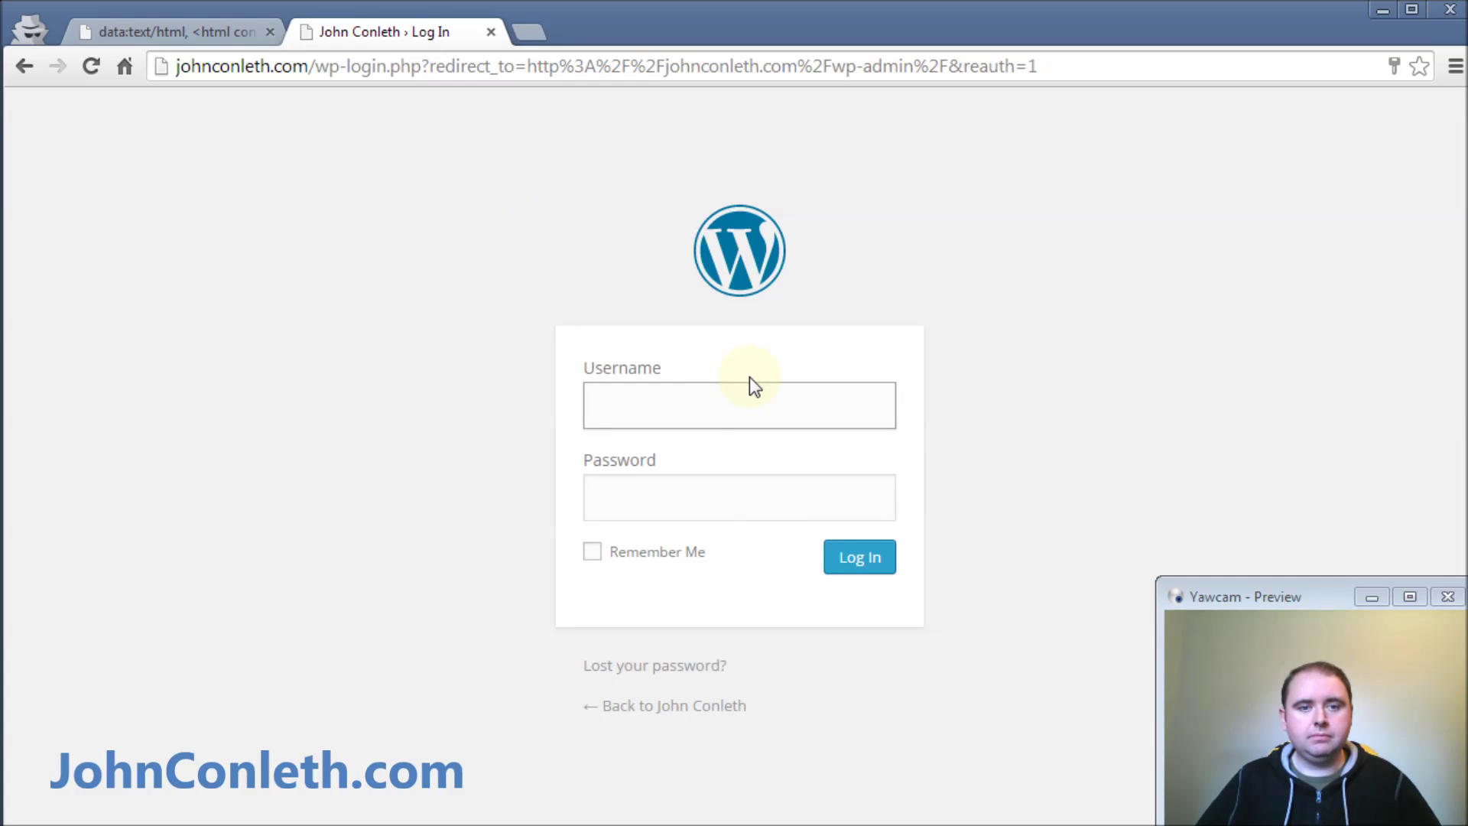
# - Log in to the WordPress admin with the account username and password
pyautogui.write('john')
pyautogui.press('Tab')
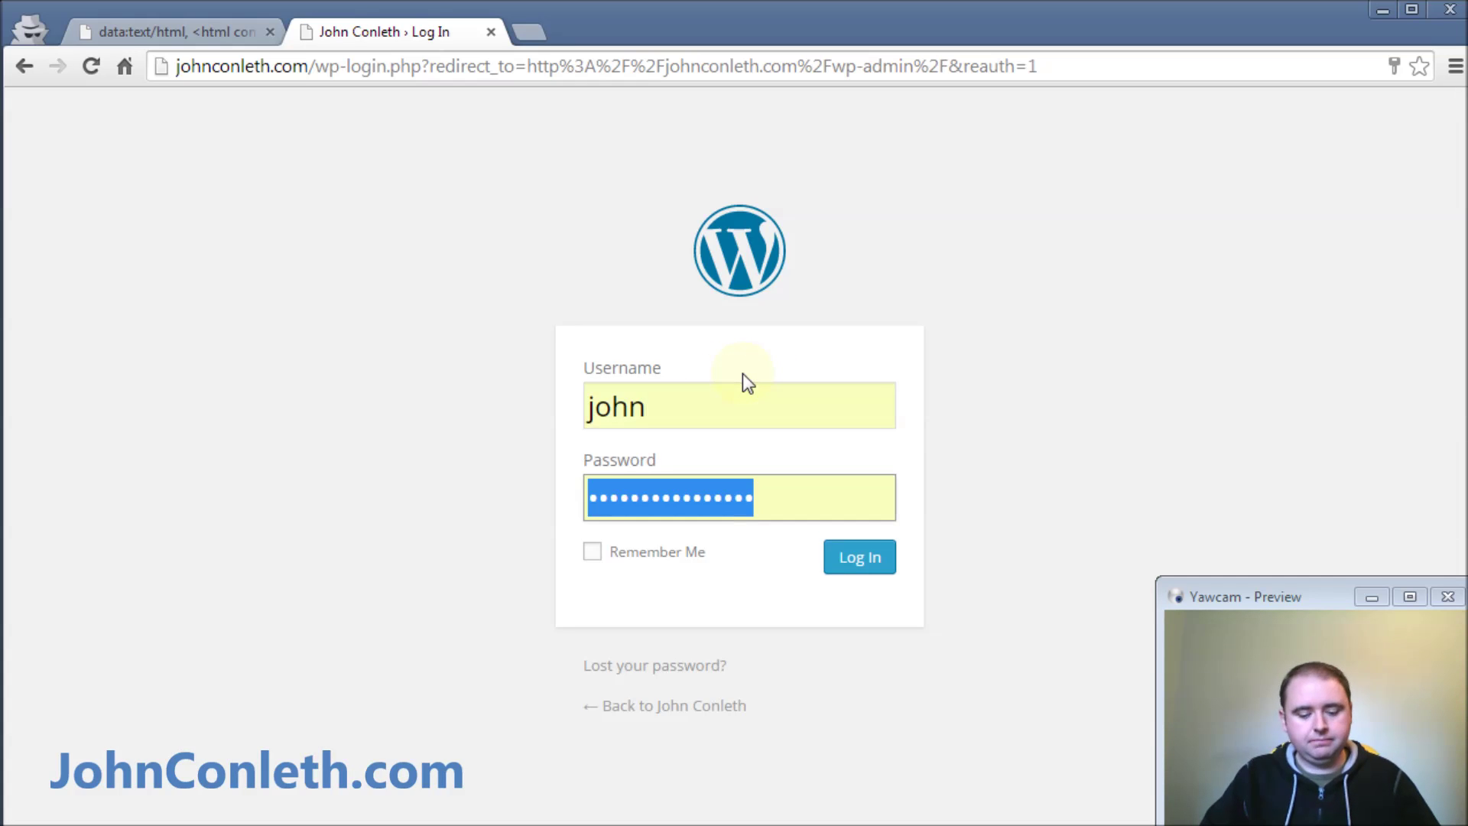
pyautogui.write('•••••••••••••••')
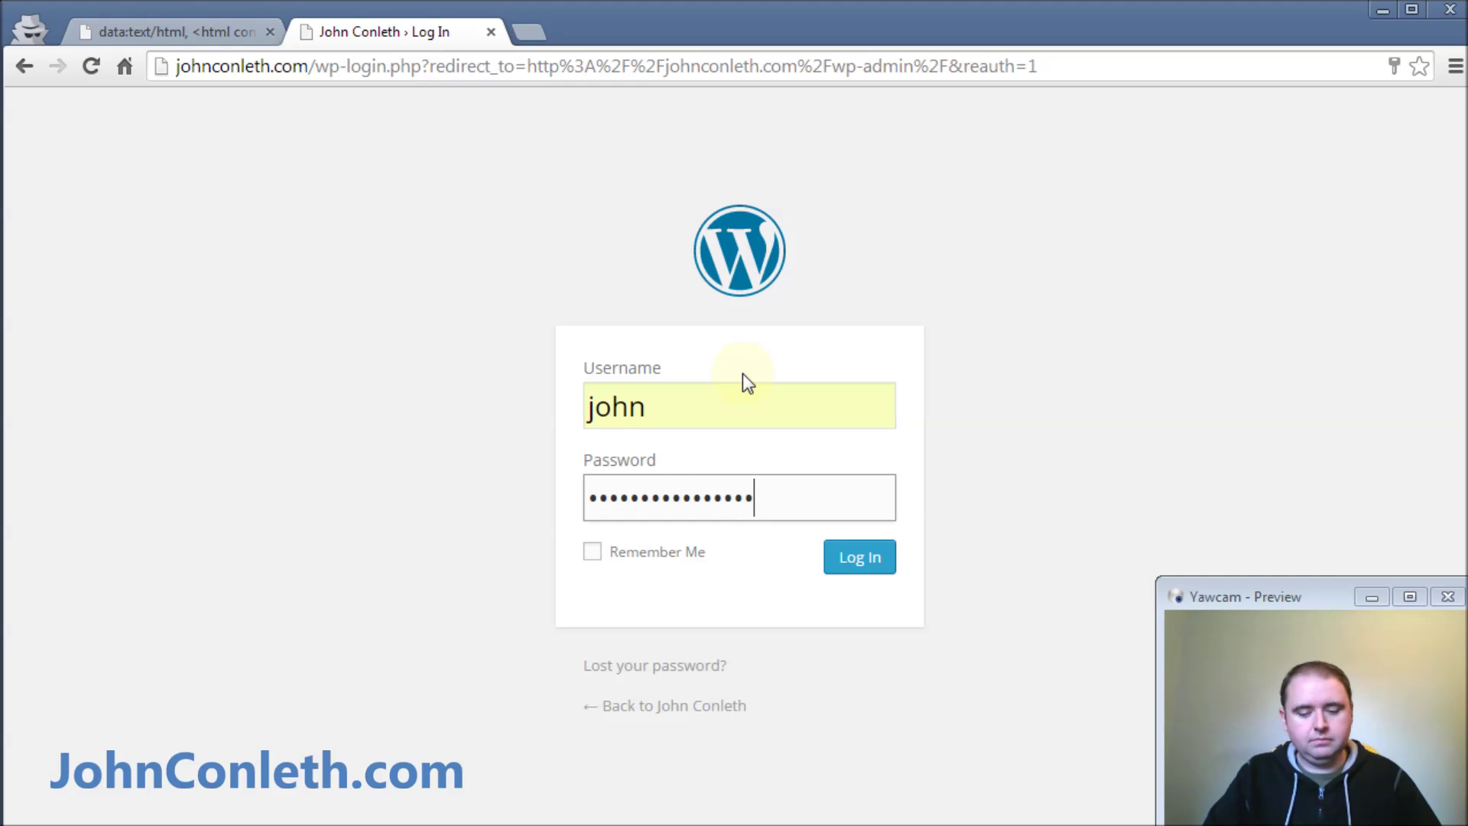
pyautogui.press('Return')
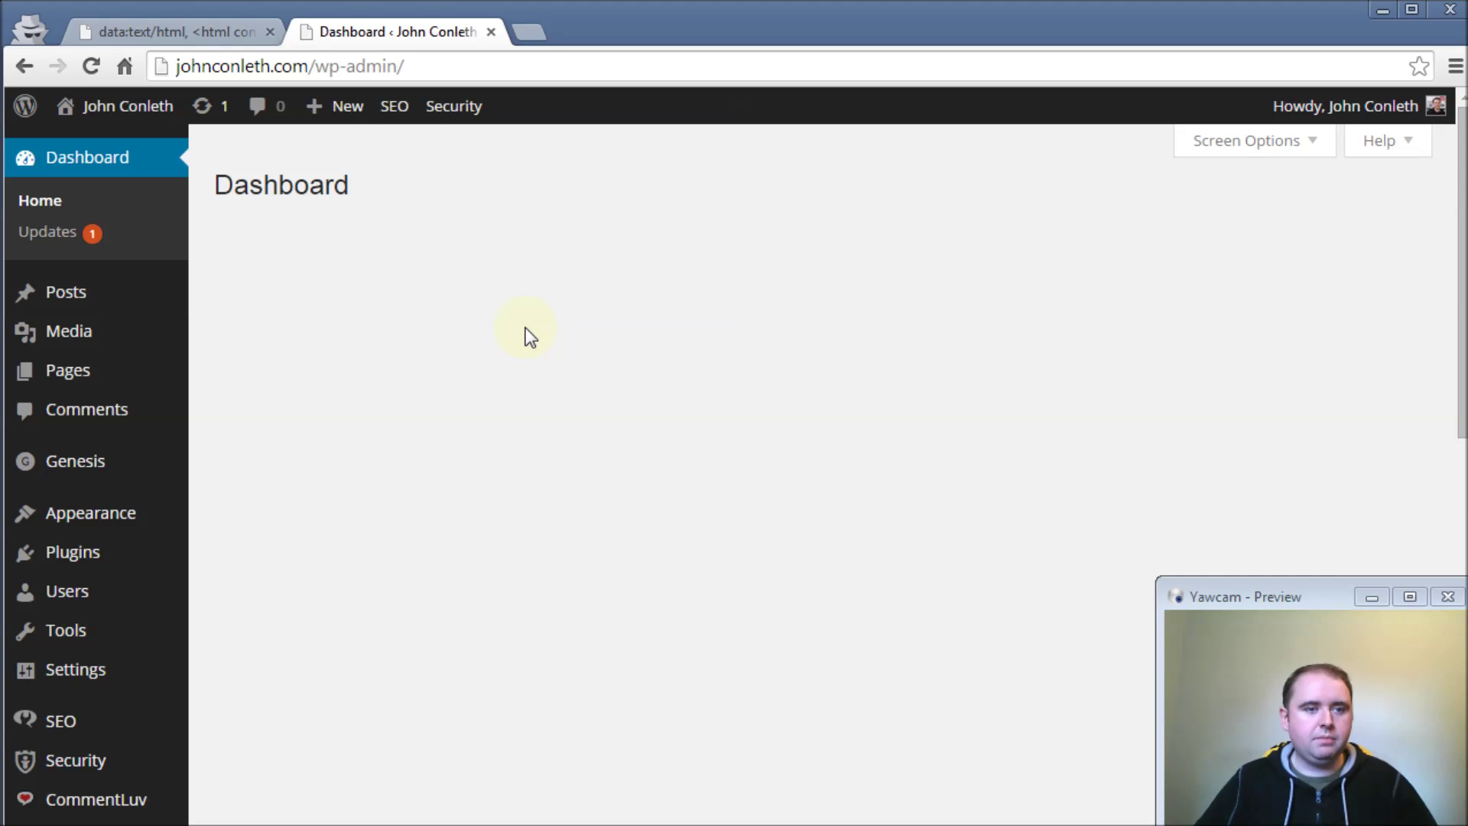
# - Open the page for installing new plugins from the installed plugins list
pyautogui.moveTo(82, 558)
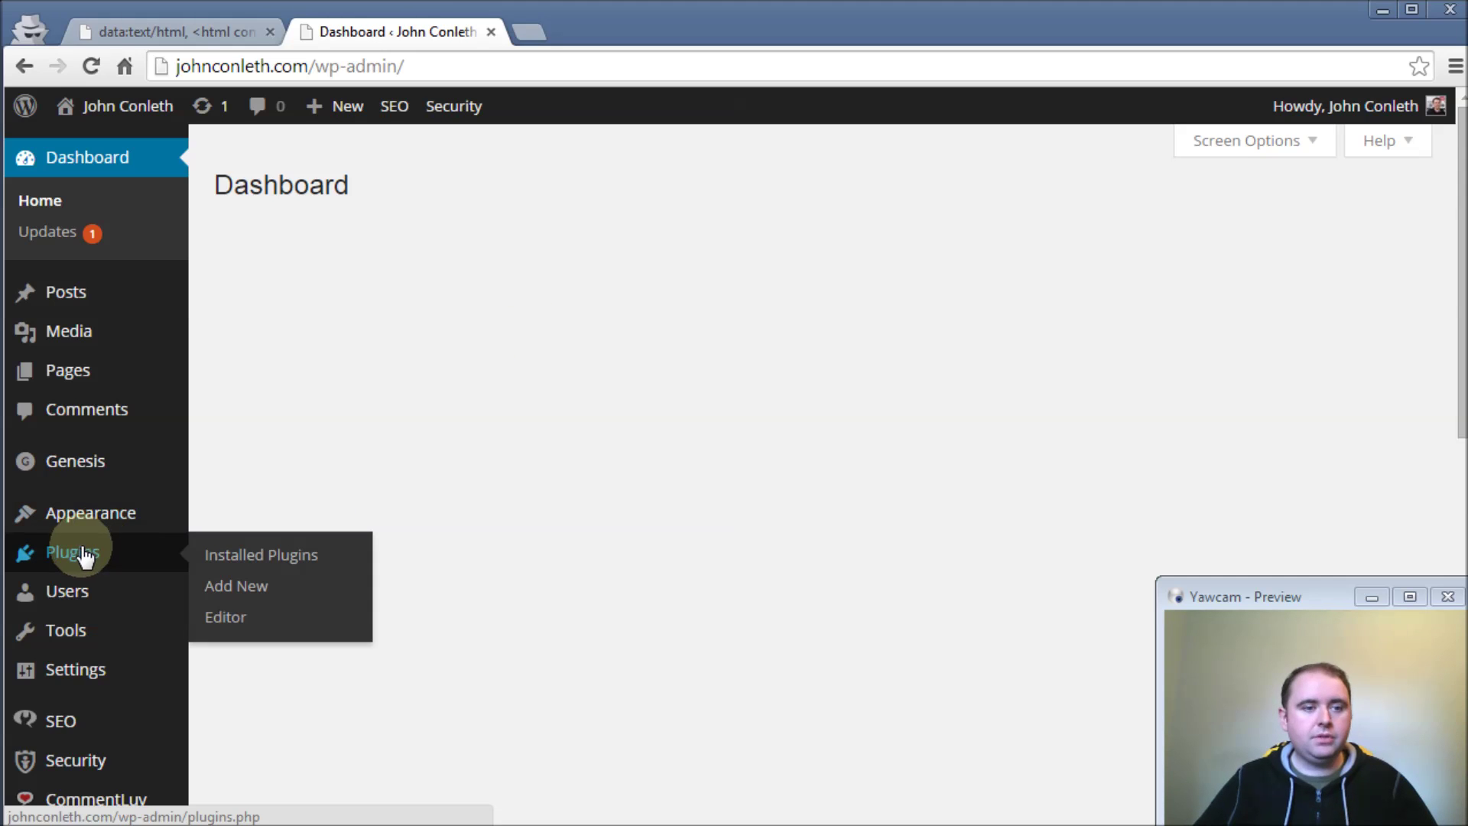
pyautogui.click(81, 558)
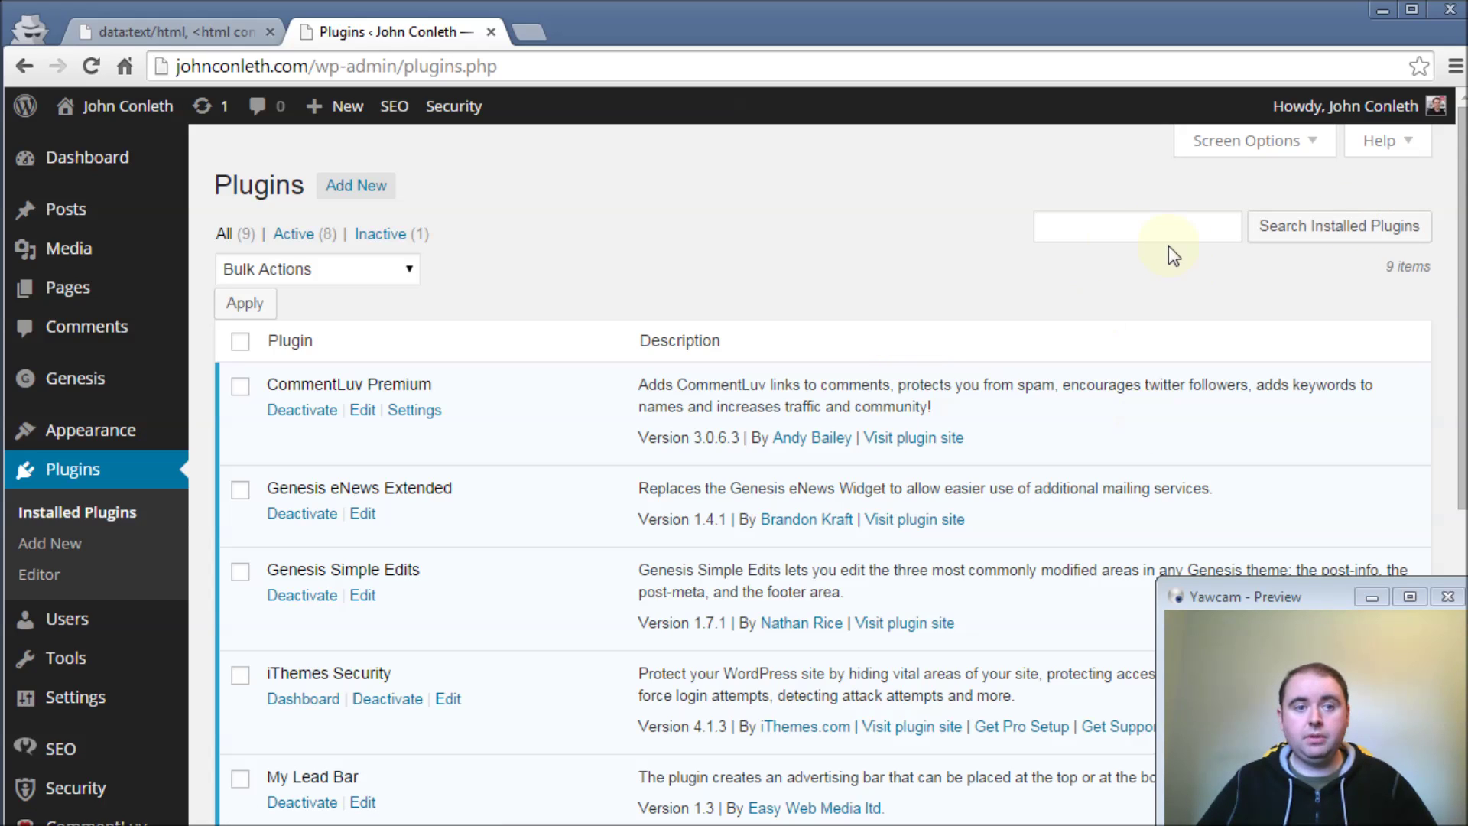
pyautogui.click(364, 190)
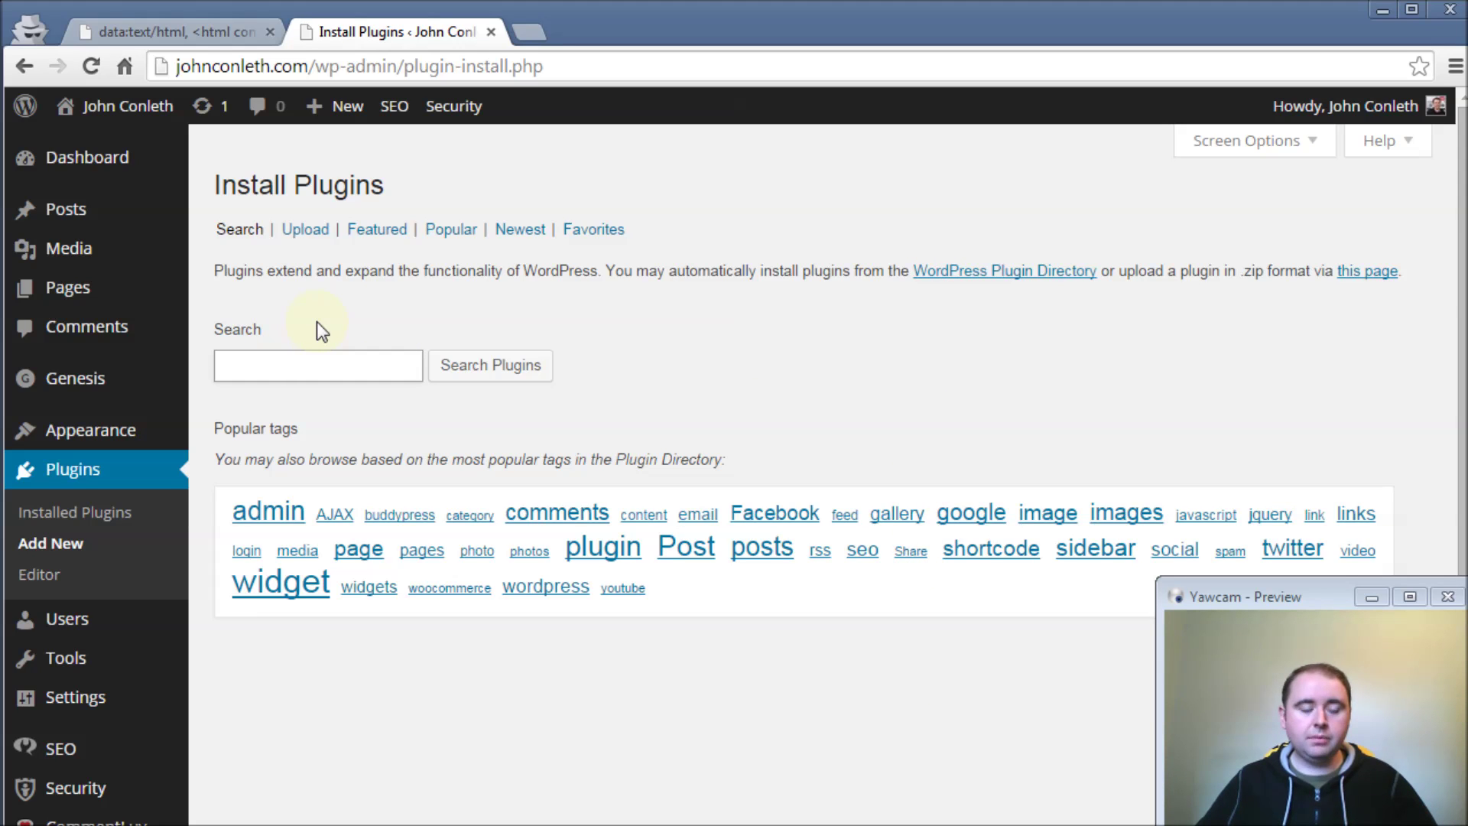
# - Search the plugin directory for "redirect" and look through the first results
pyautogui.write('redirect')
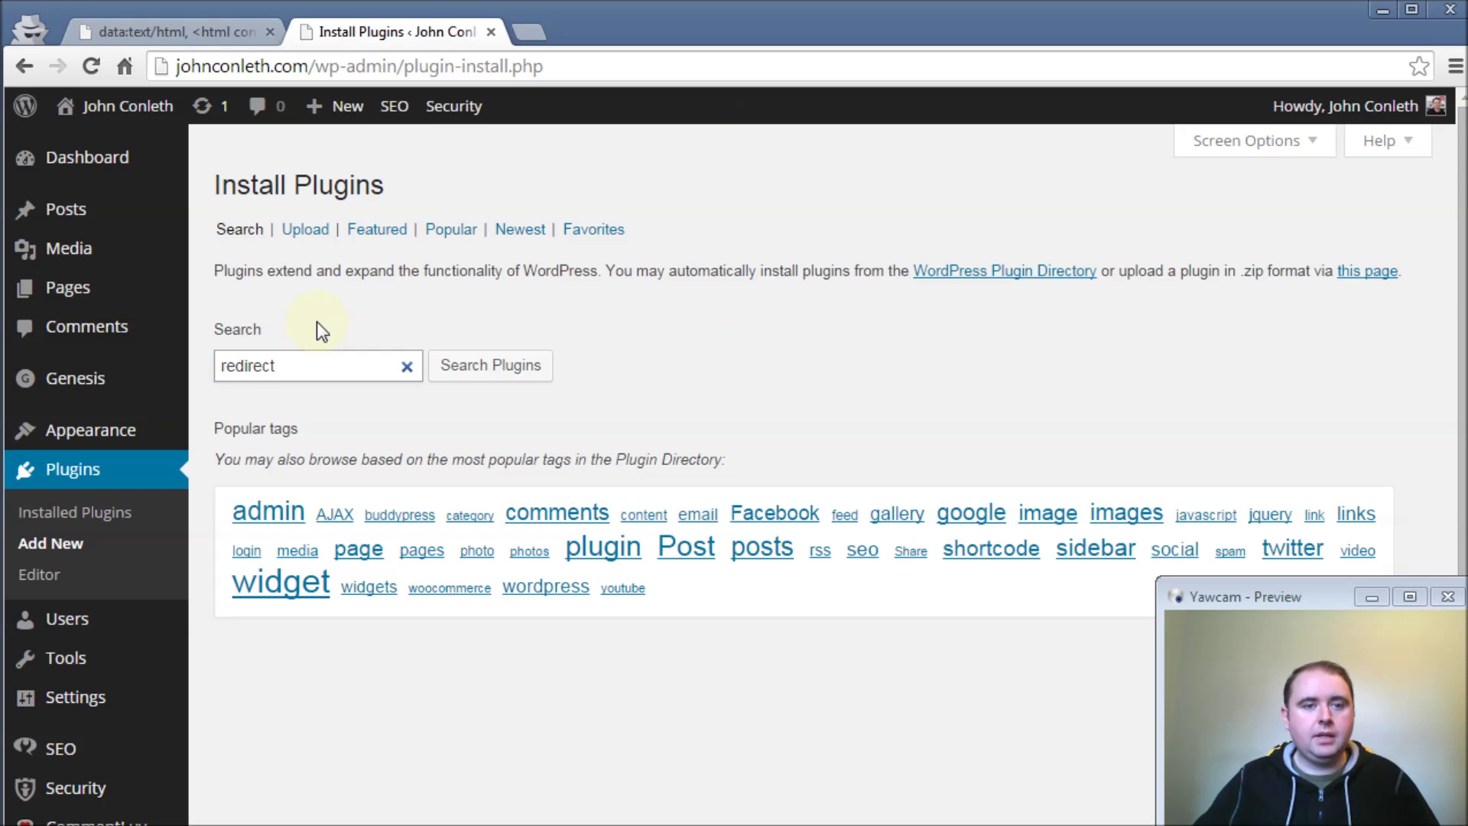
pyautogui.click(472, 369)
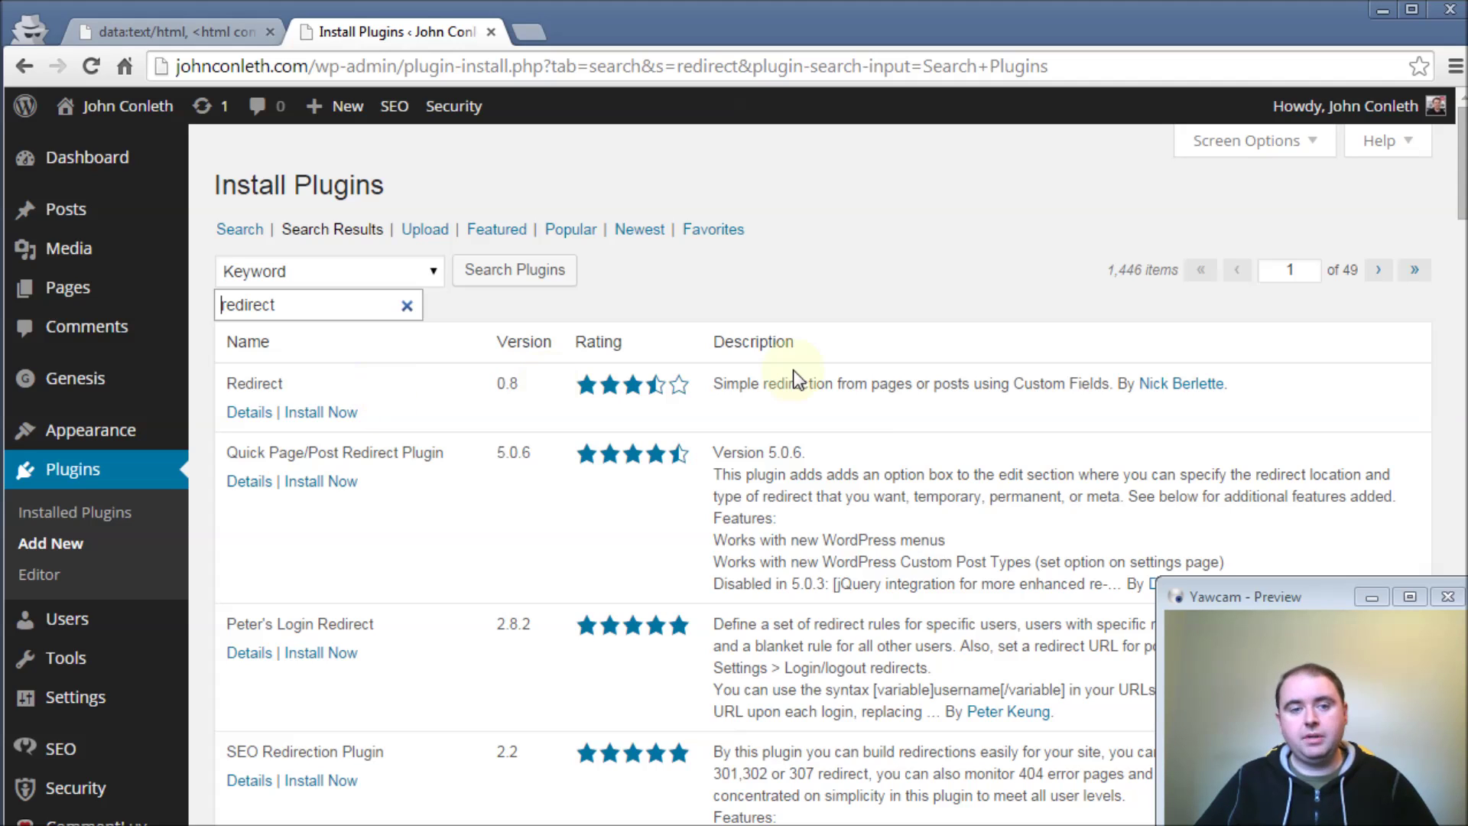
pyautogui.scroll(-2, 892, 440)
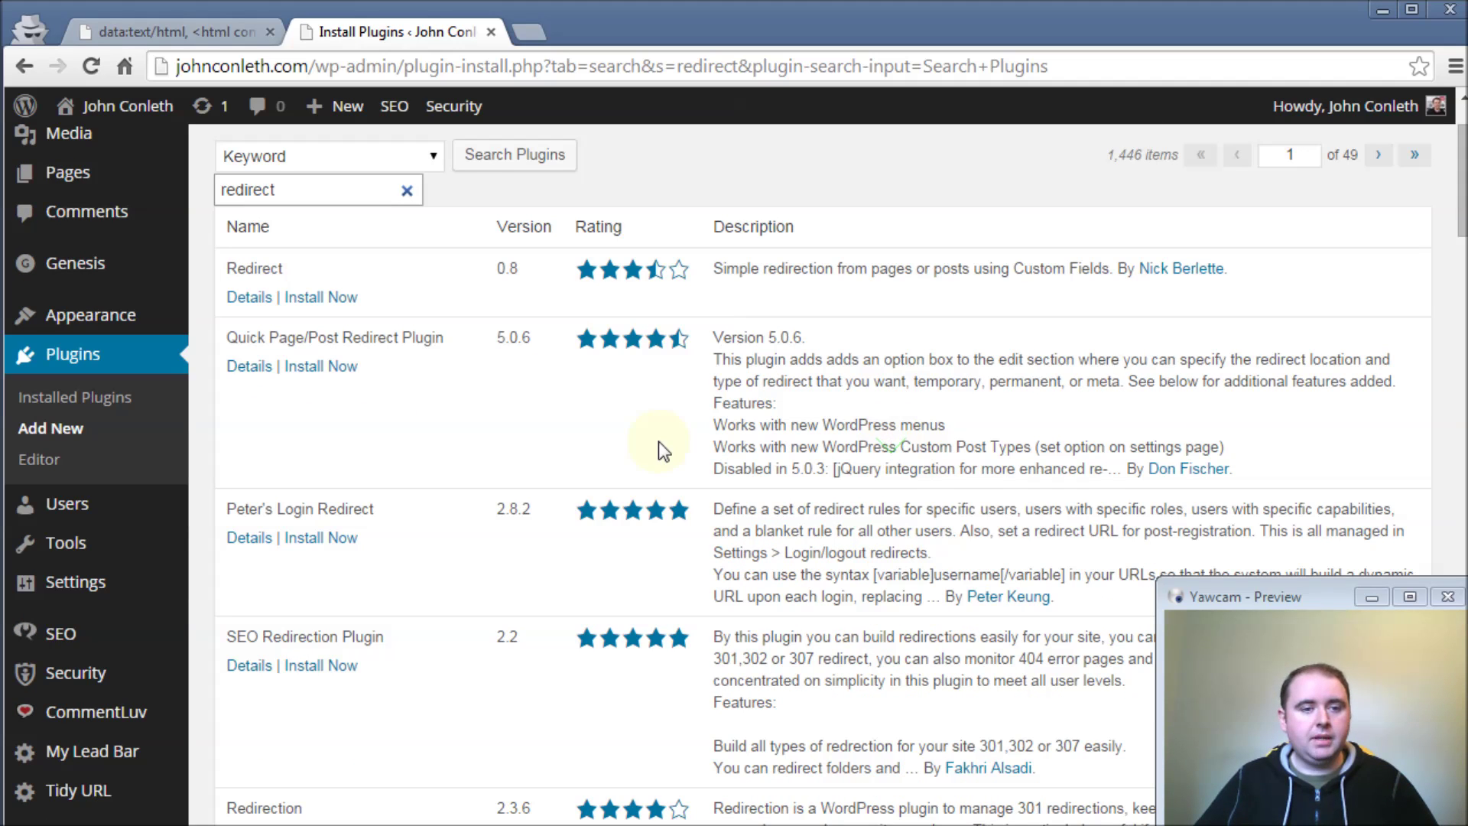
pyautogui.scroll(2, 872, 510)
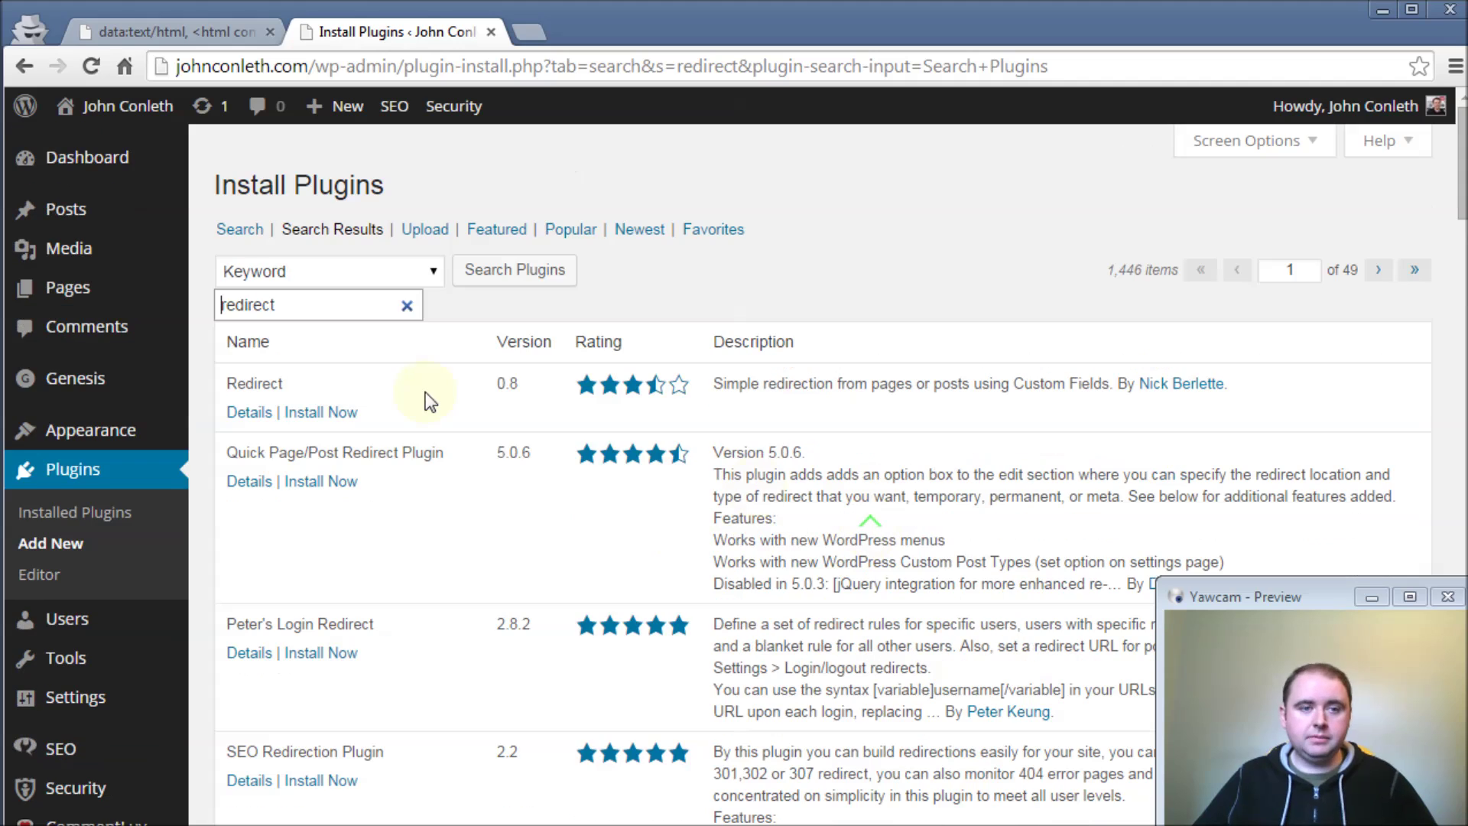
# - Replace the plugin search term with "redirection" and run the search
pyautogui.click(307, 269)
pyautogui.click(324, 245)
pyautogui.moveTo(291, 307); pyautogui.dragTo(191, 316)
pyautogui.write('redirection')
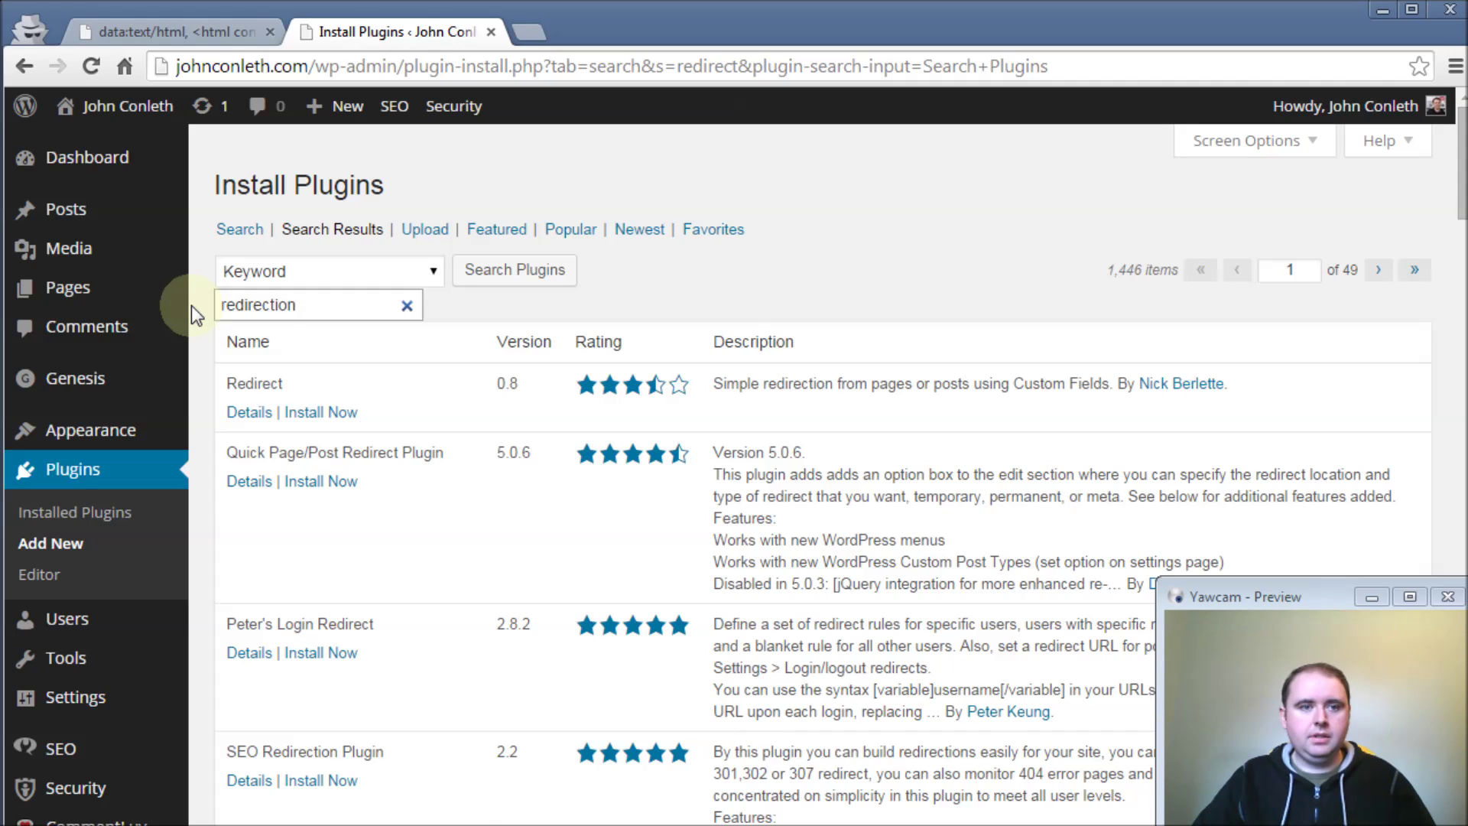
pyautogui.press('Return')
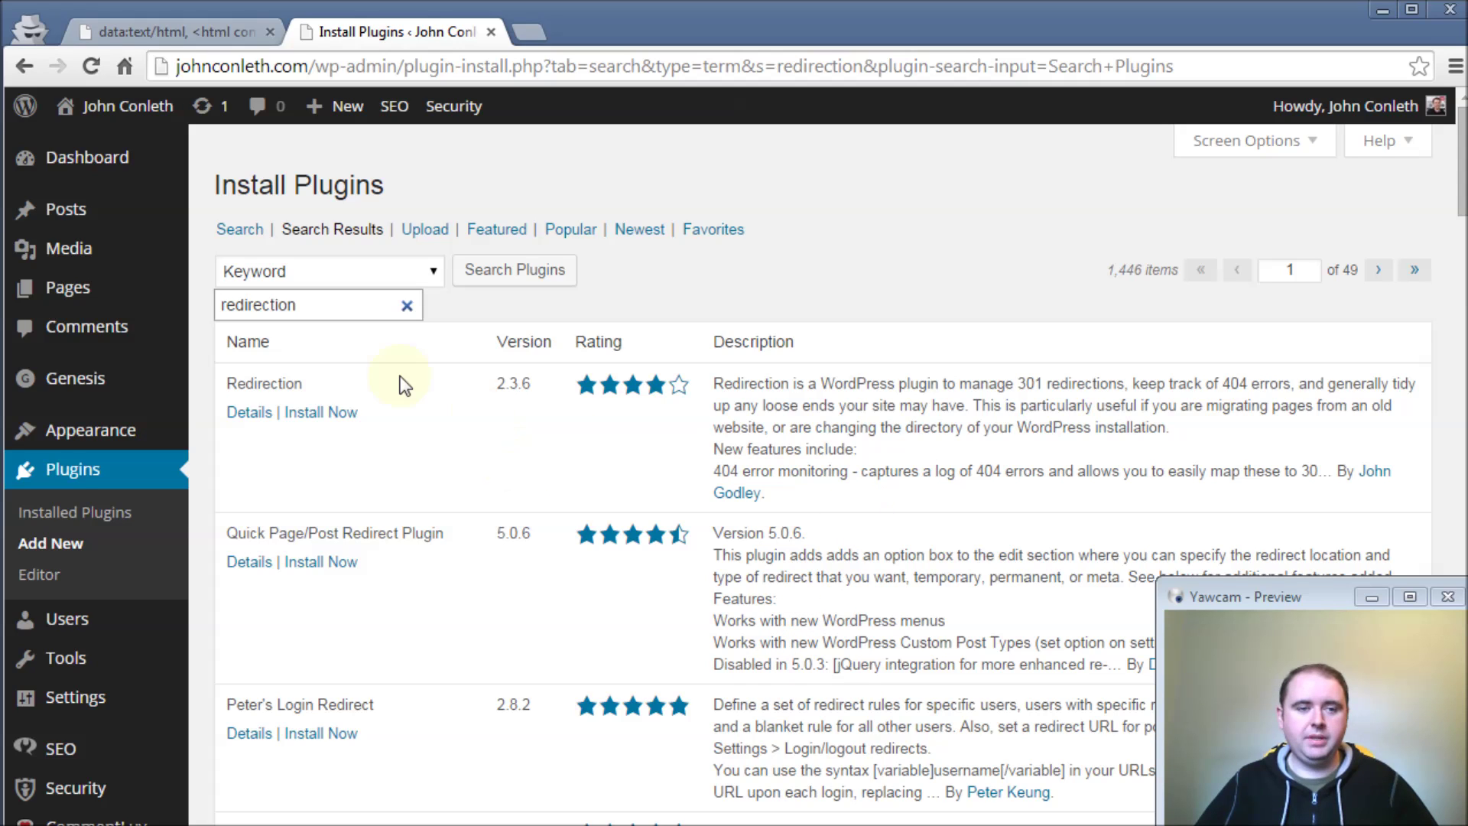
# - Install the Redirection 2.3.6 plugin and activate it
pyautogui.click(322, 415)
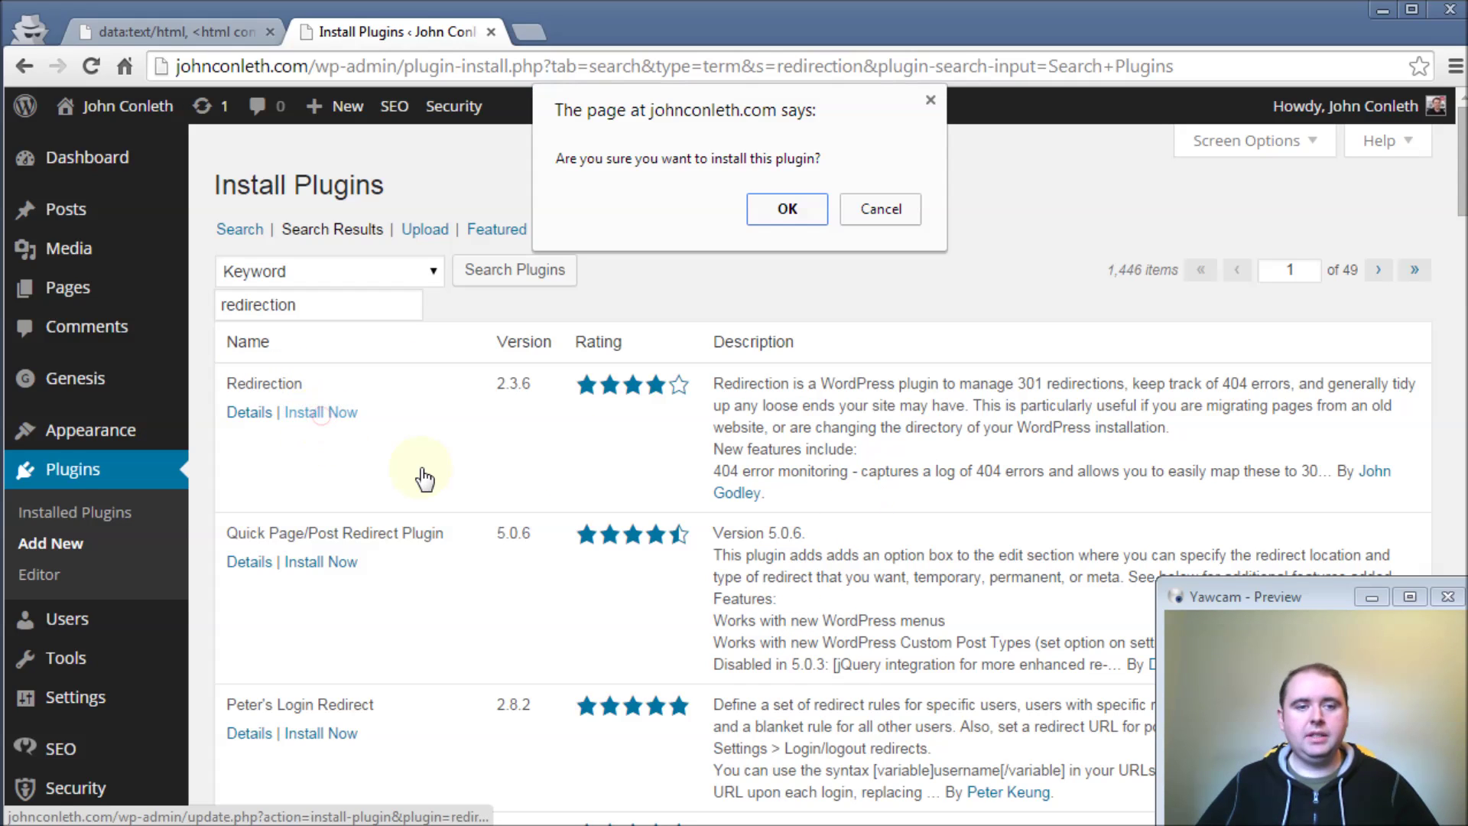
pyautogui.click(777, 222)
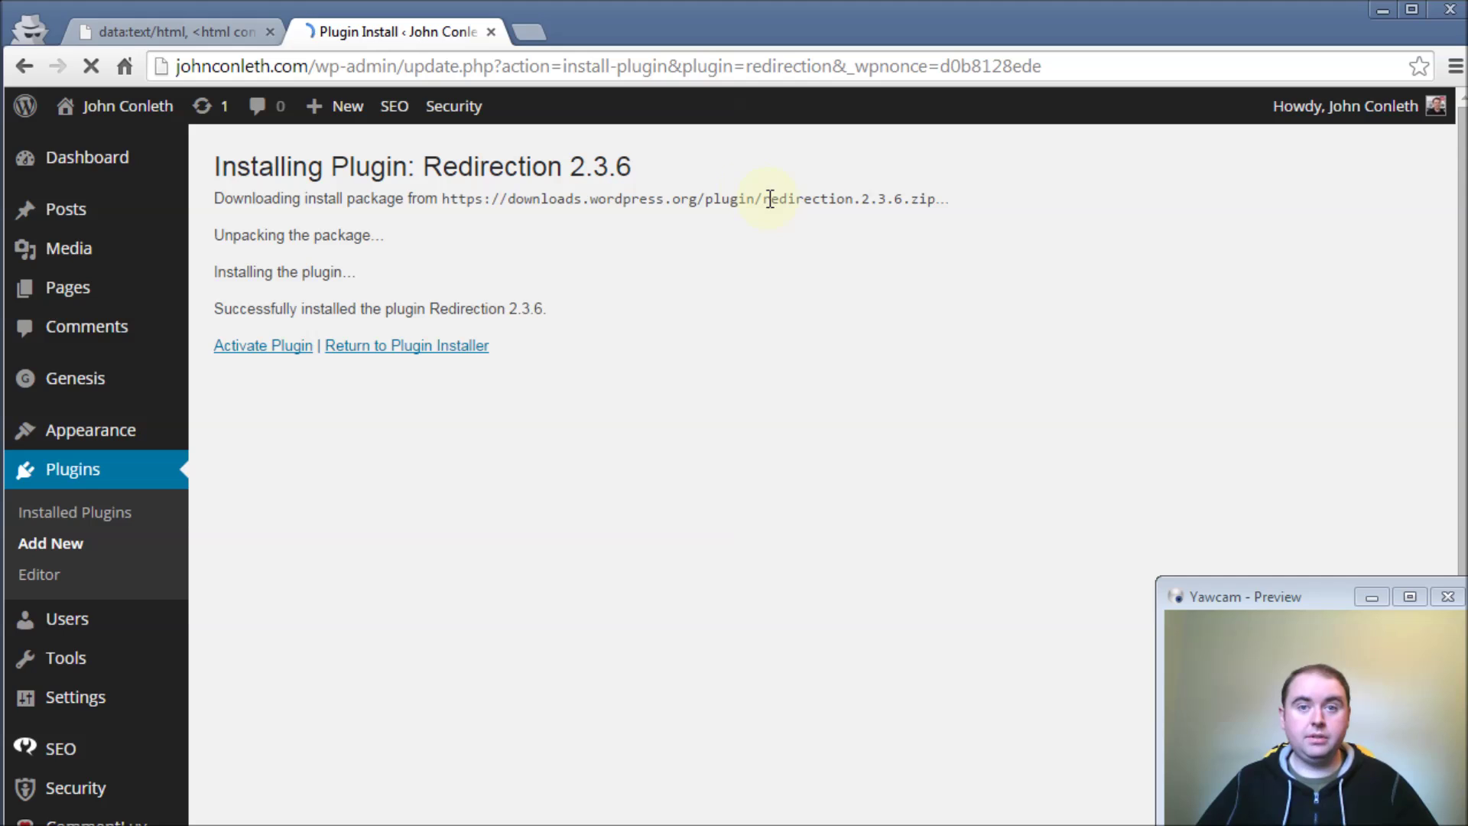
pyautogui.click(270, 348)
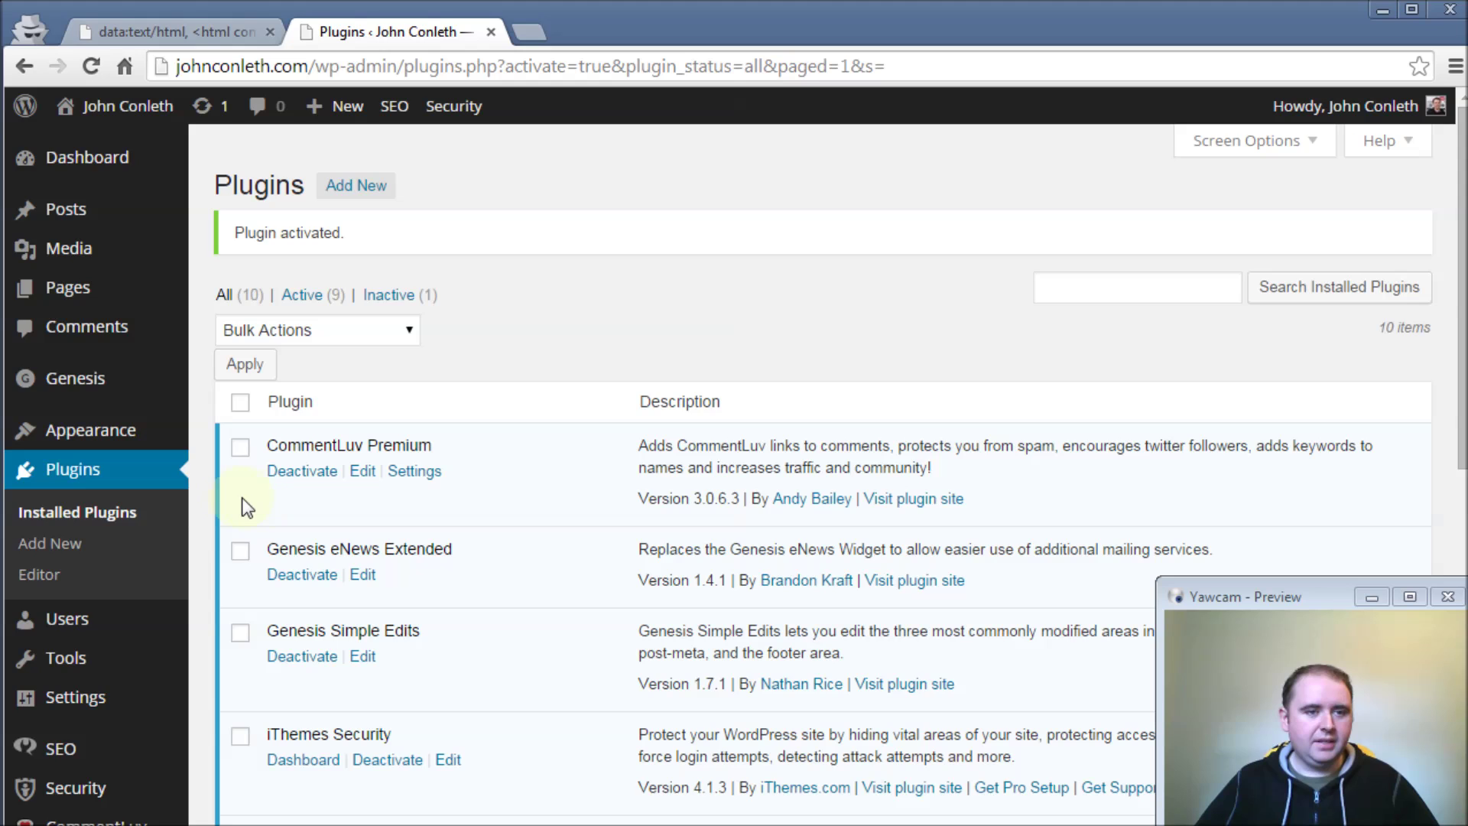
# - Open the Redirection plugin's management page and look over its redirect list and new redirection form
pyautogui.scroll(-3, 210, 490)
pyautogui.scroll(1, 208, 480)
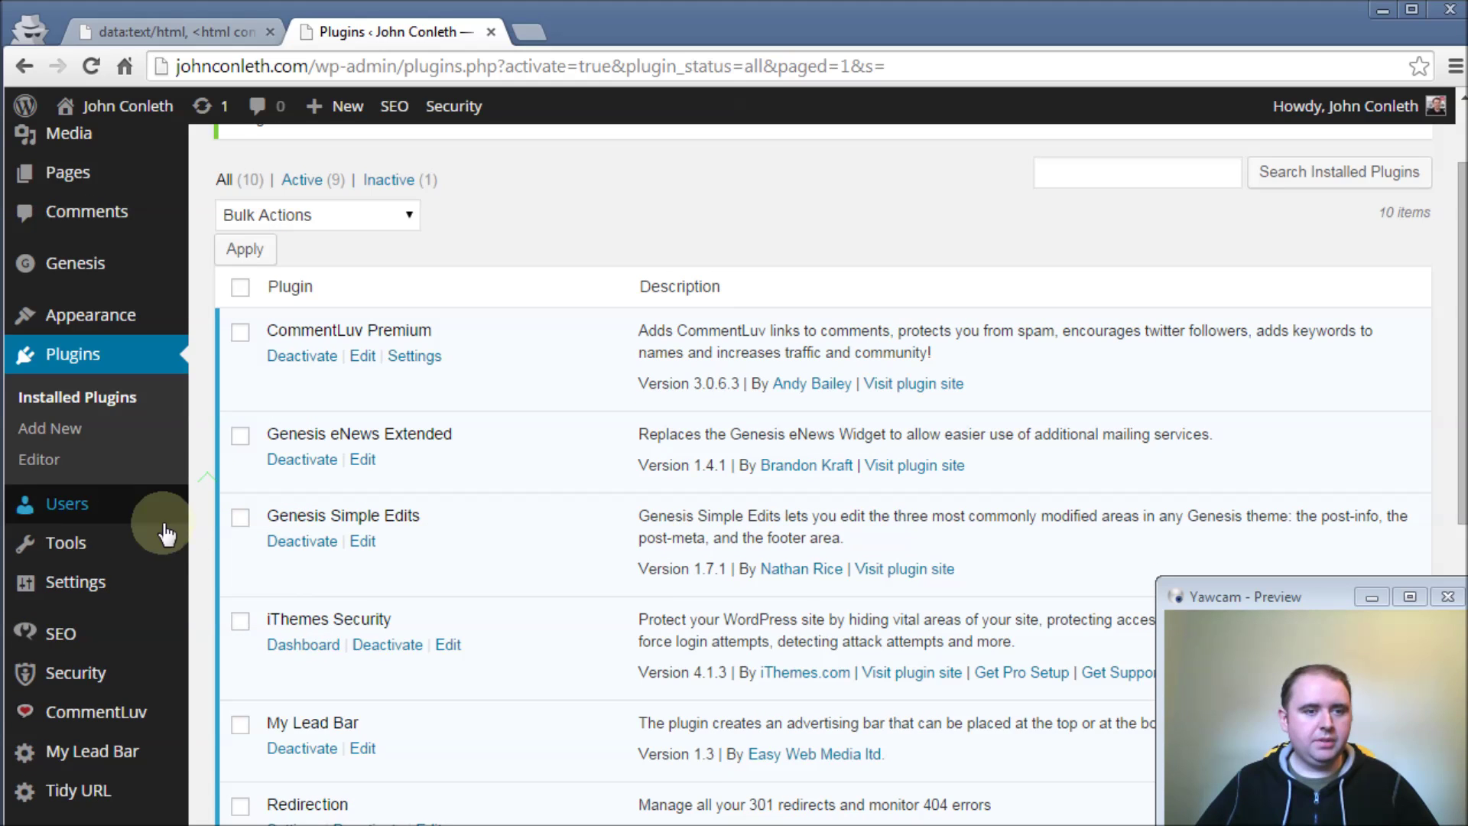
pyautogui.moveTo(81, 585)
pyautogui.moveTo(76, 551)
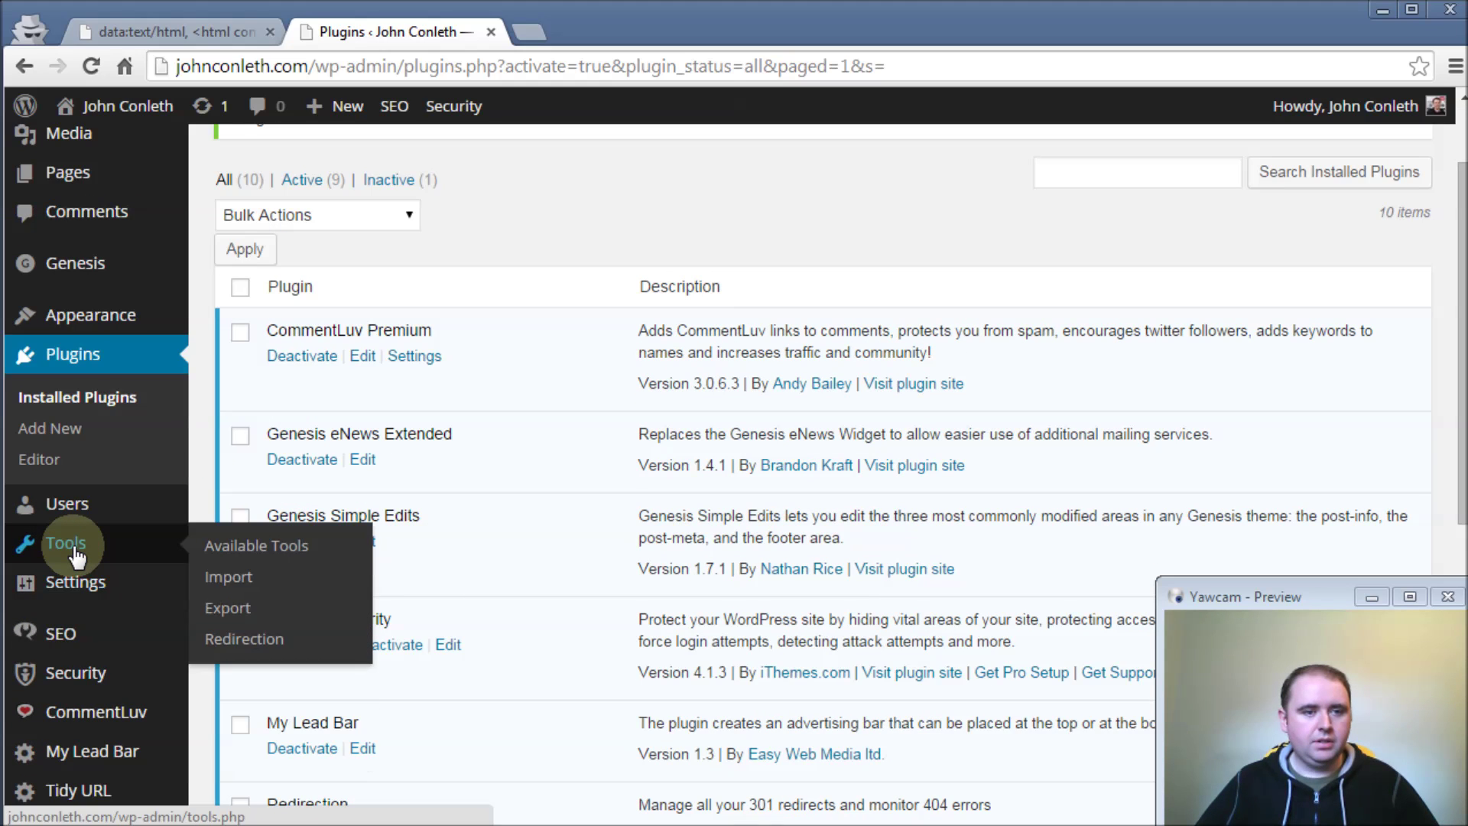
pyautogui.click(243, 638)
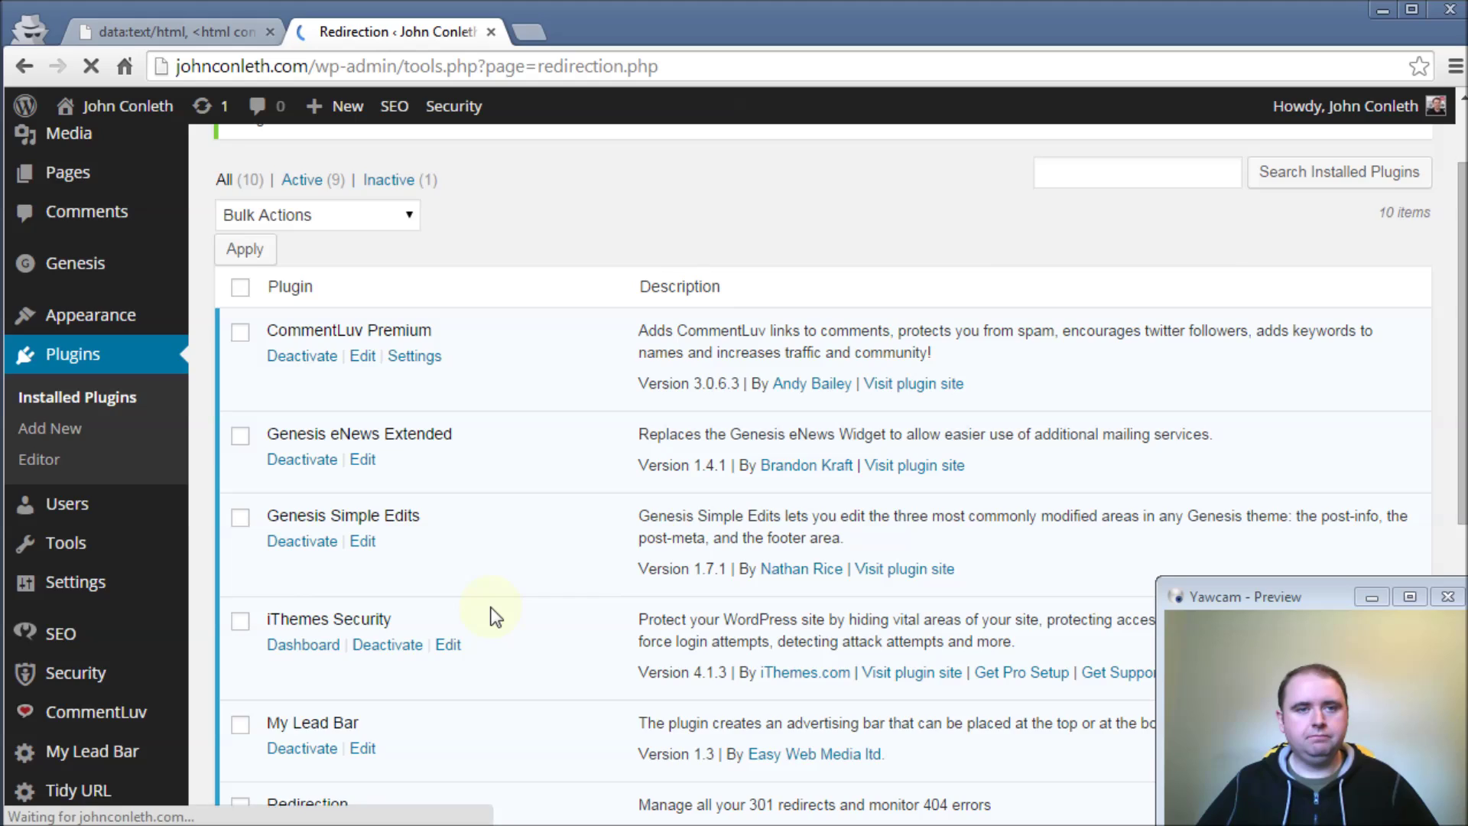
pyautogui.scroll(-3, 647, 456)
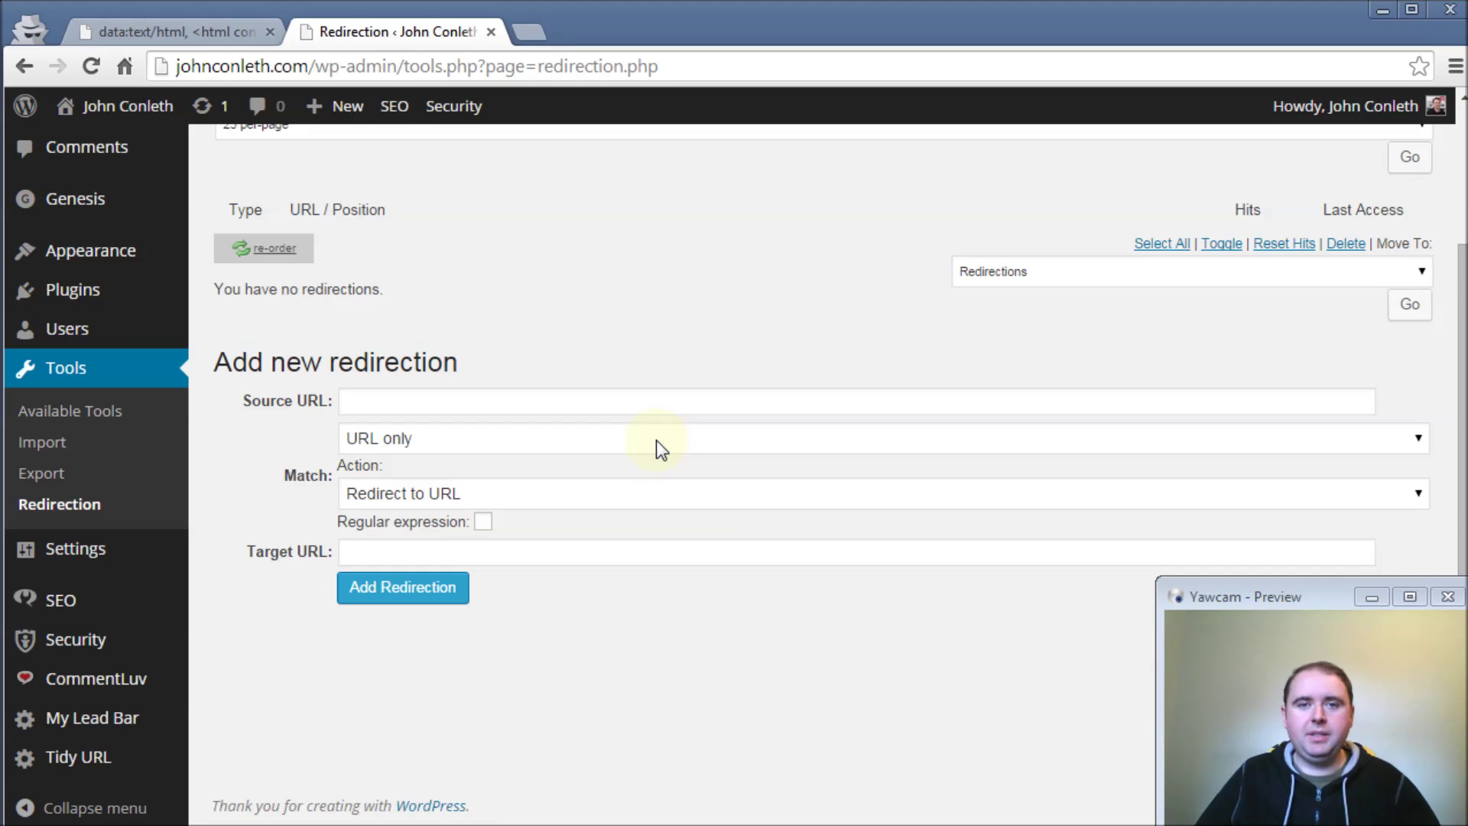
pyautogui.scroll(3, 656, 438)
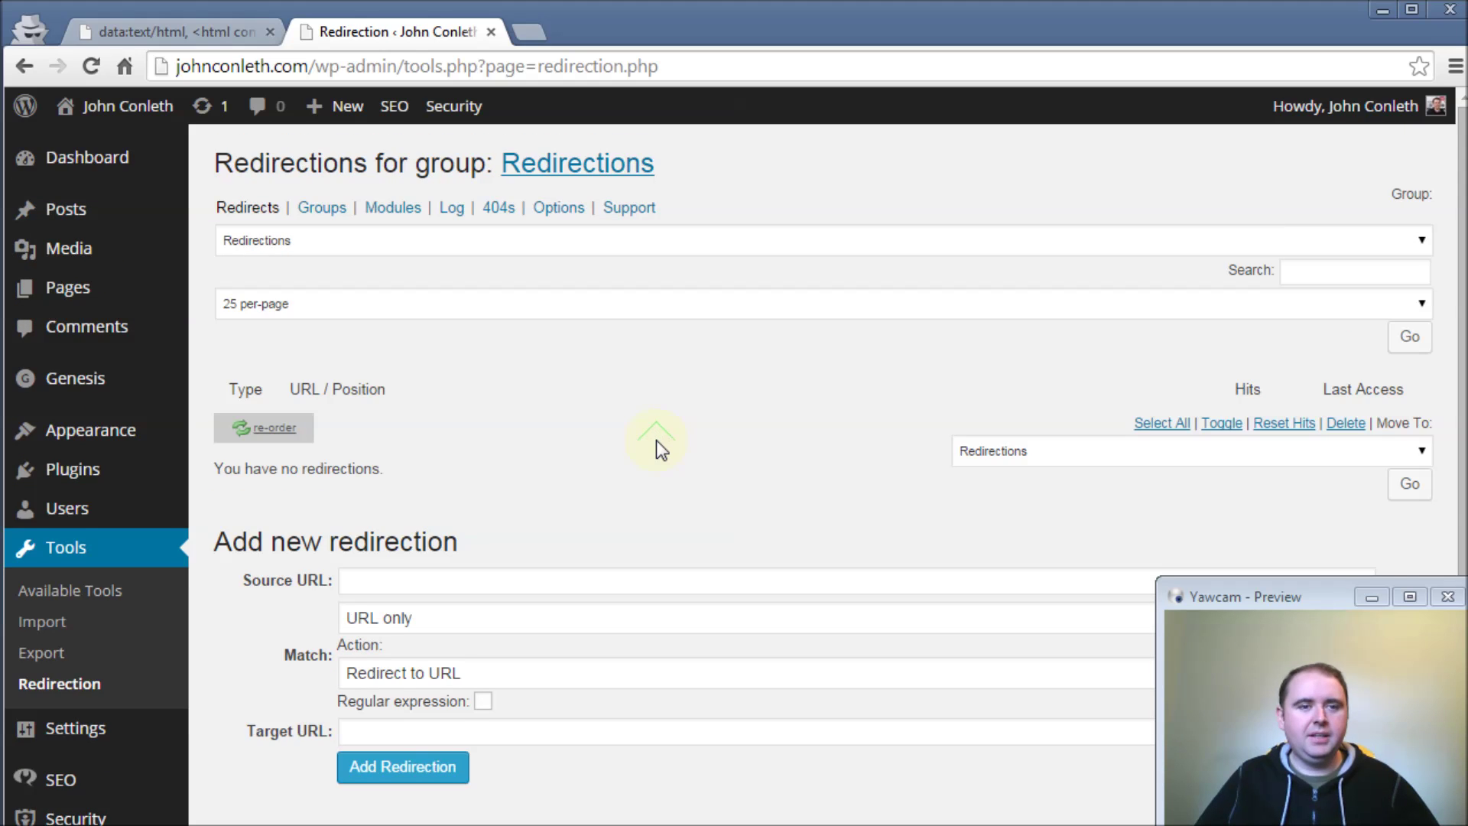
pyautogui.scroll(-3, 656, 441)
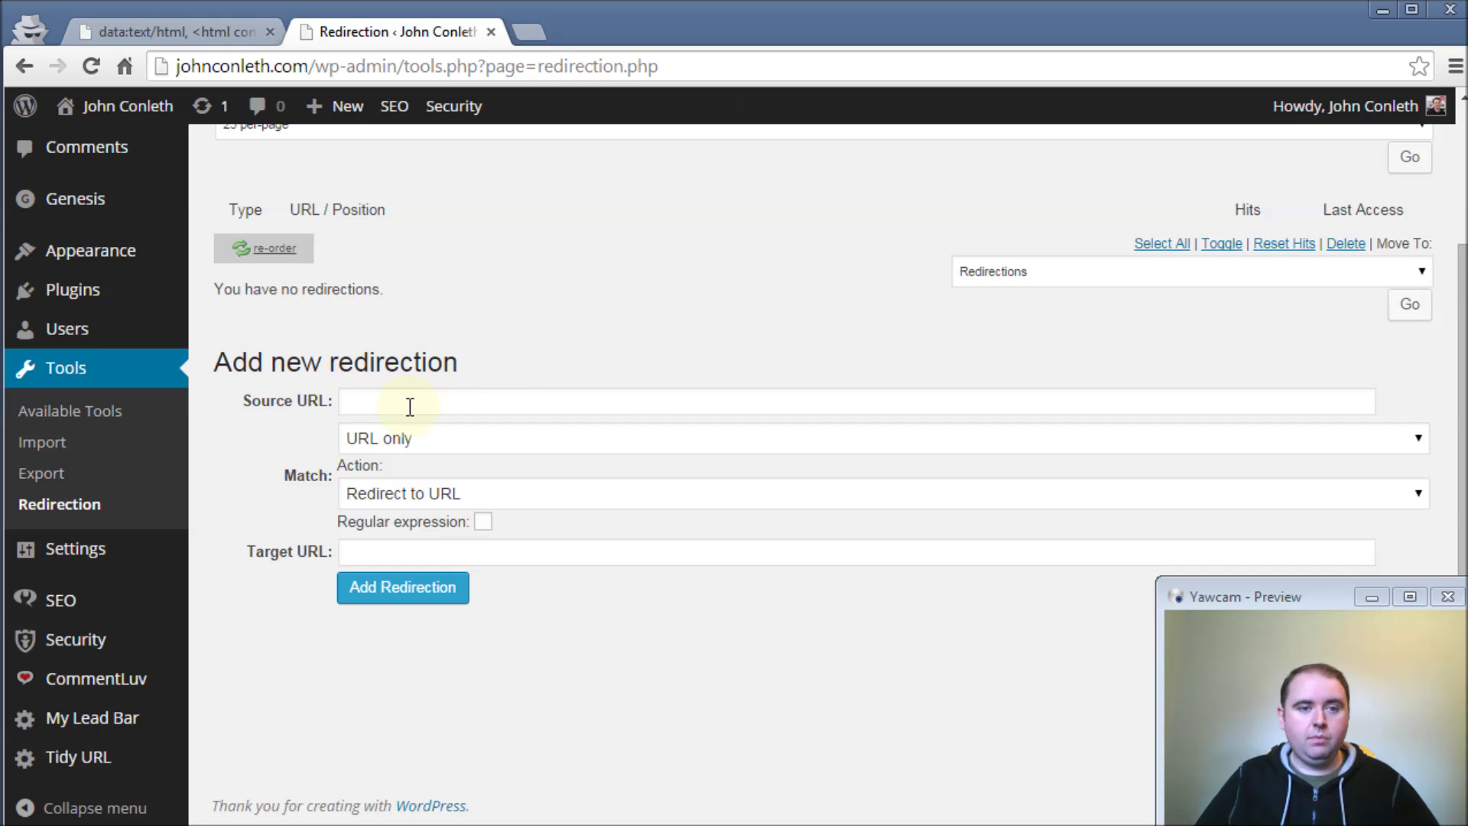
pyautogui.click(597, 397)
pyautogui.write('http://')
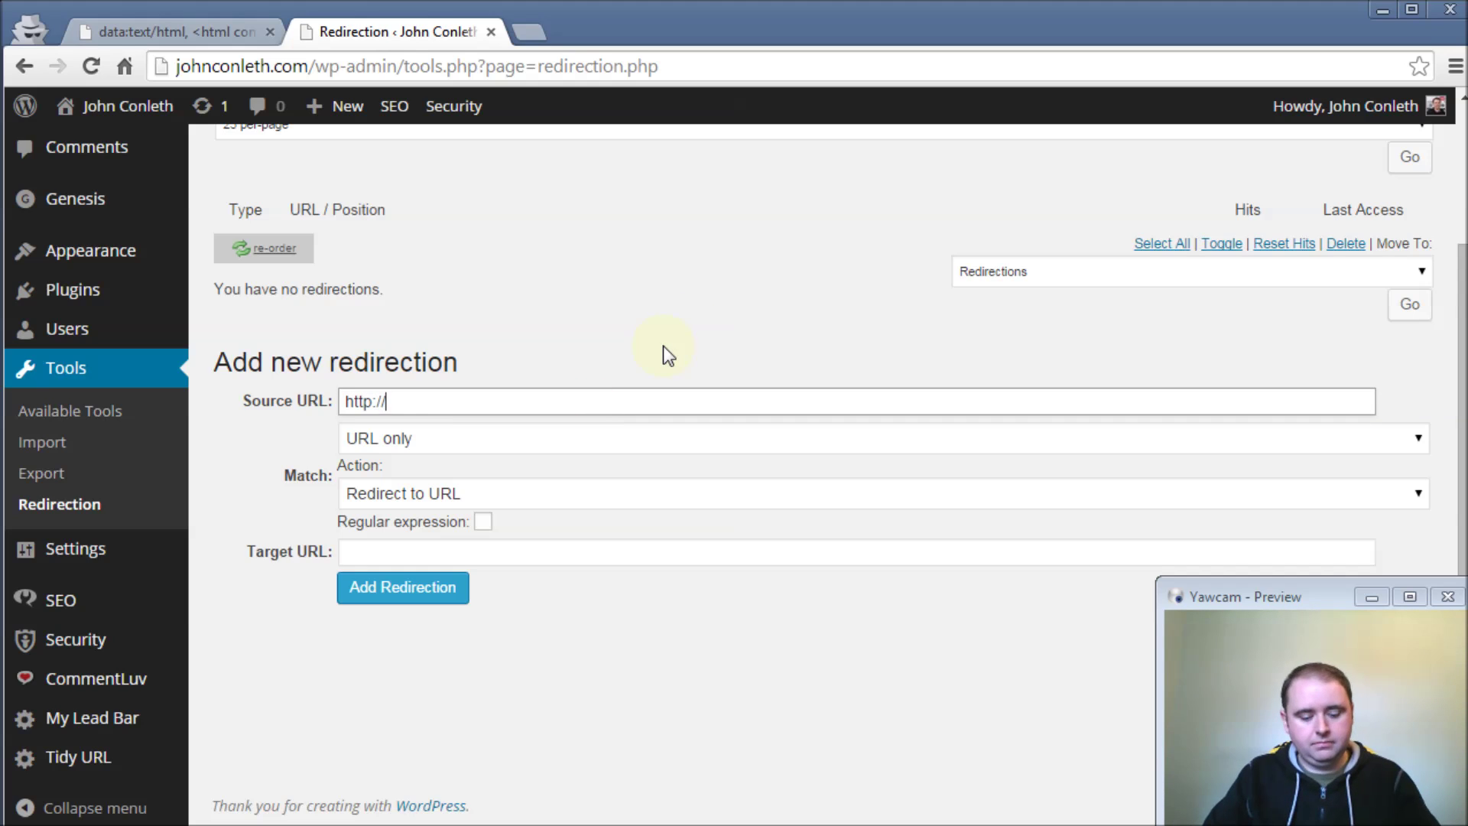
pyautogui.write('johnconlet')
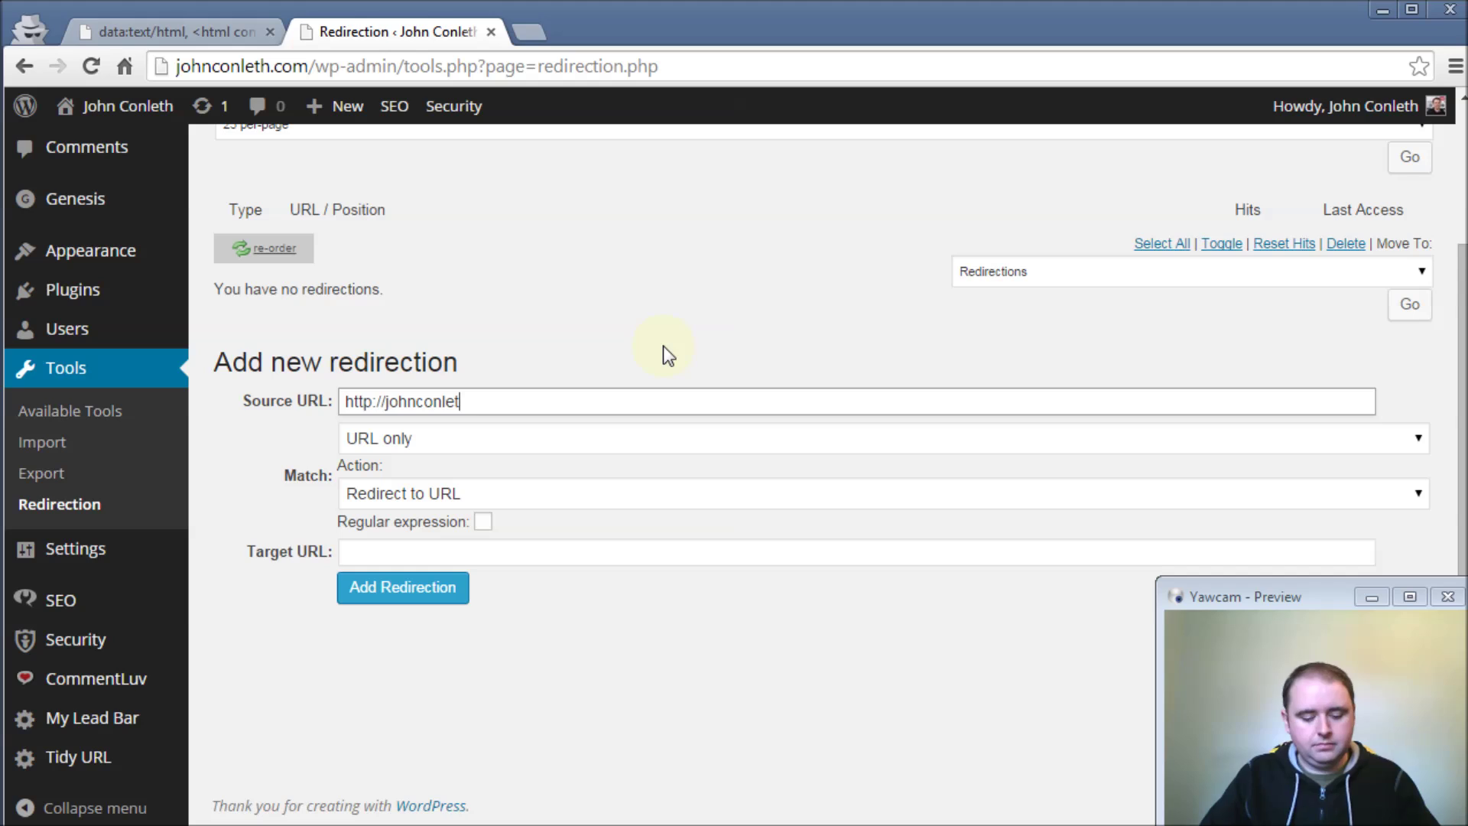
pyautogui.write('h.com/')
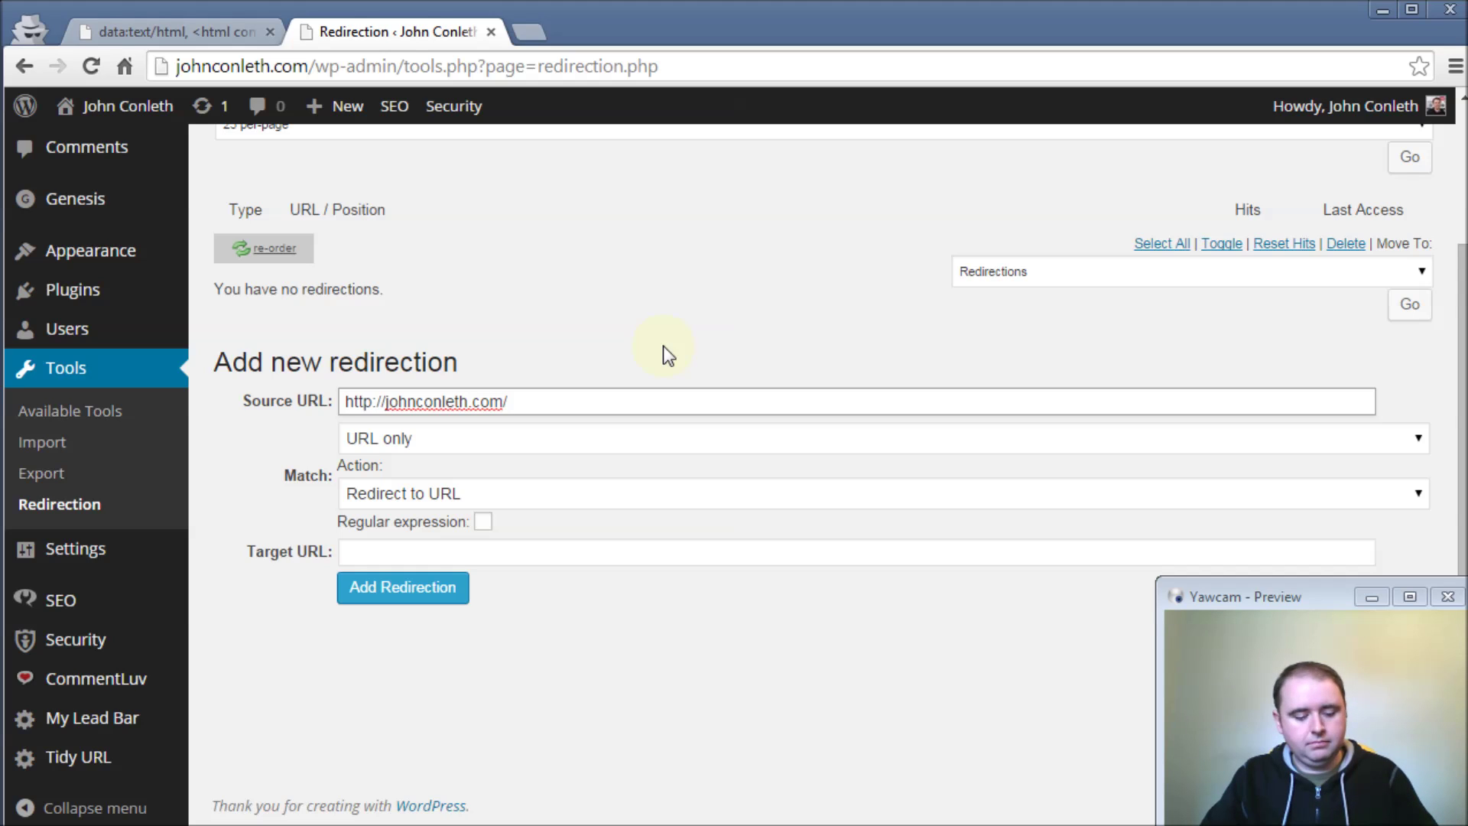
pyautogui.write('my-test')
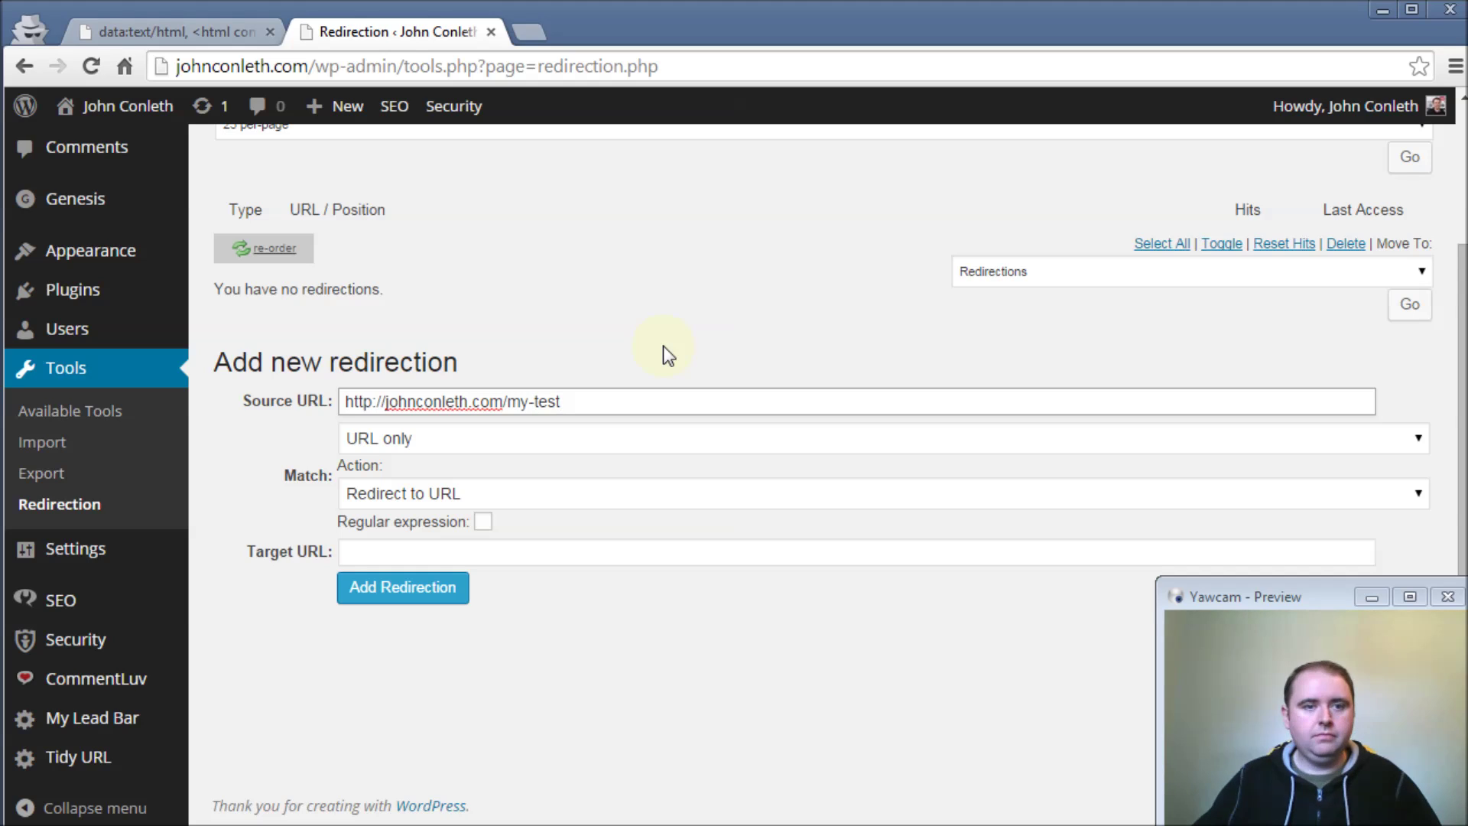
pyautogui.click(473, 553)
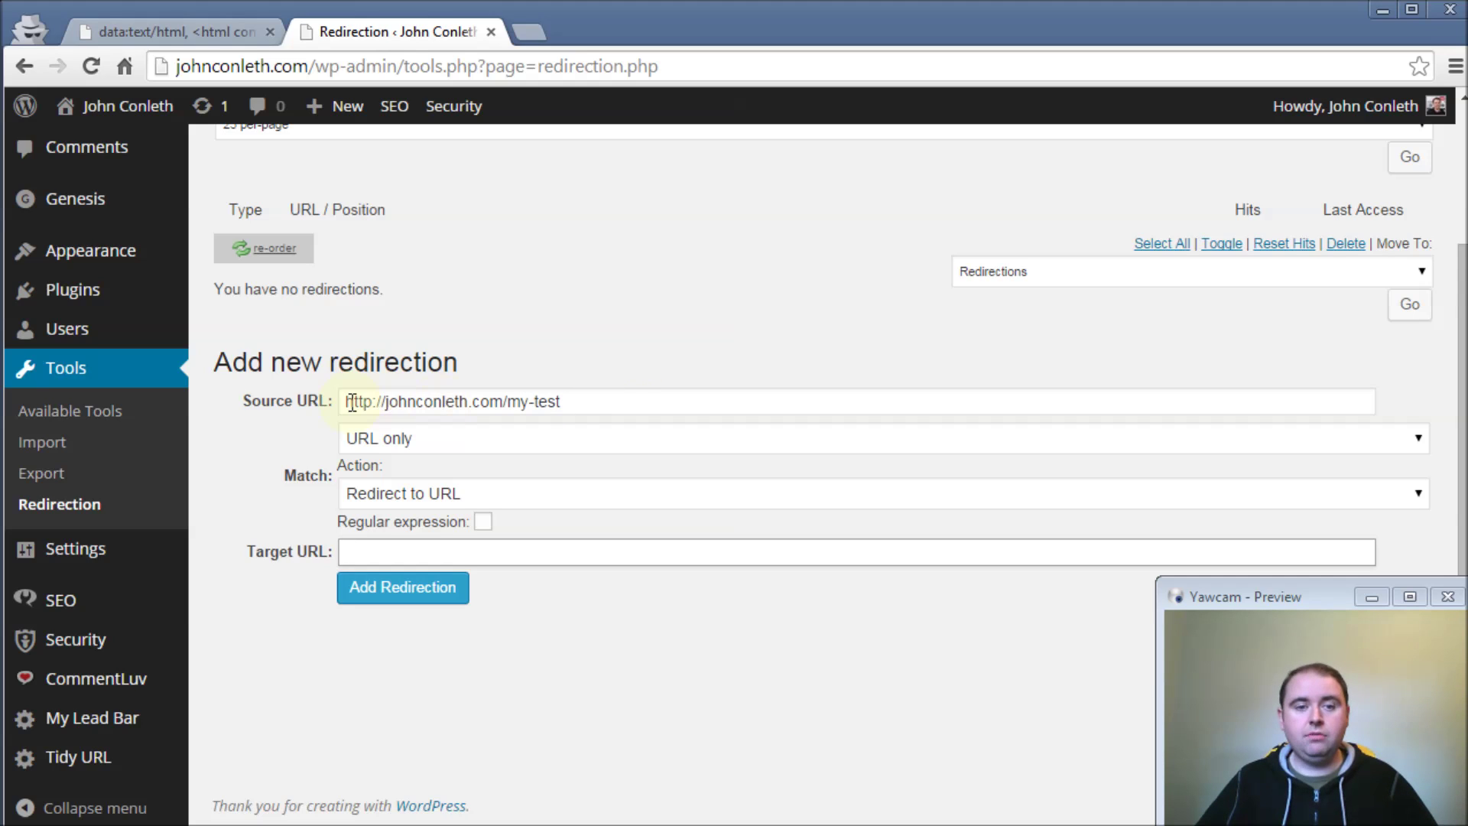
pyautogui.write('/')
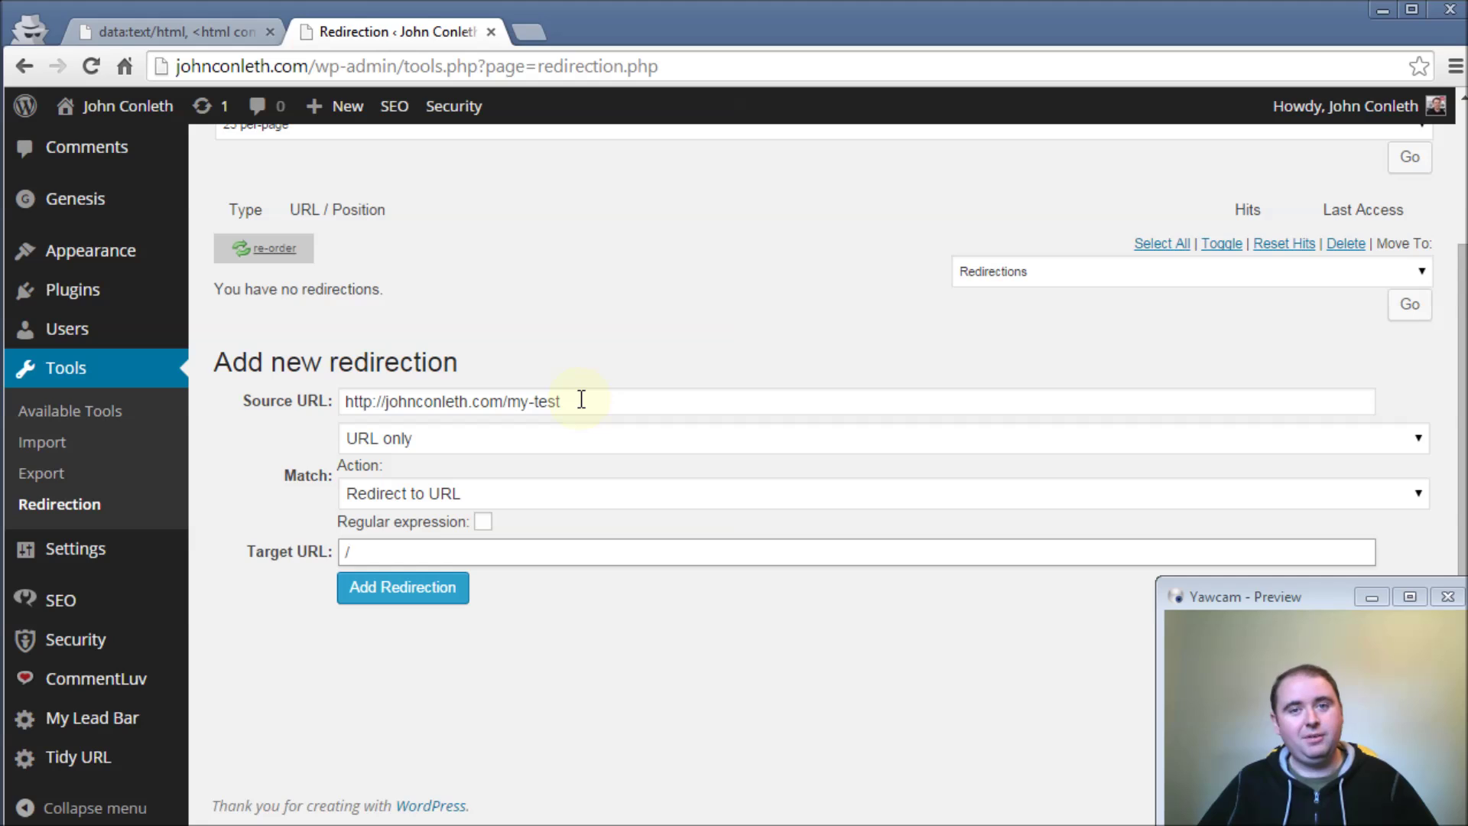
pyautogui.click(401, 591)
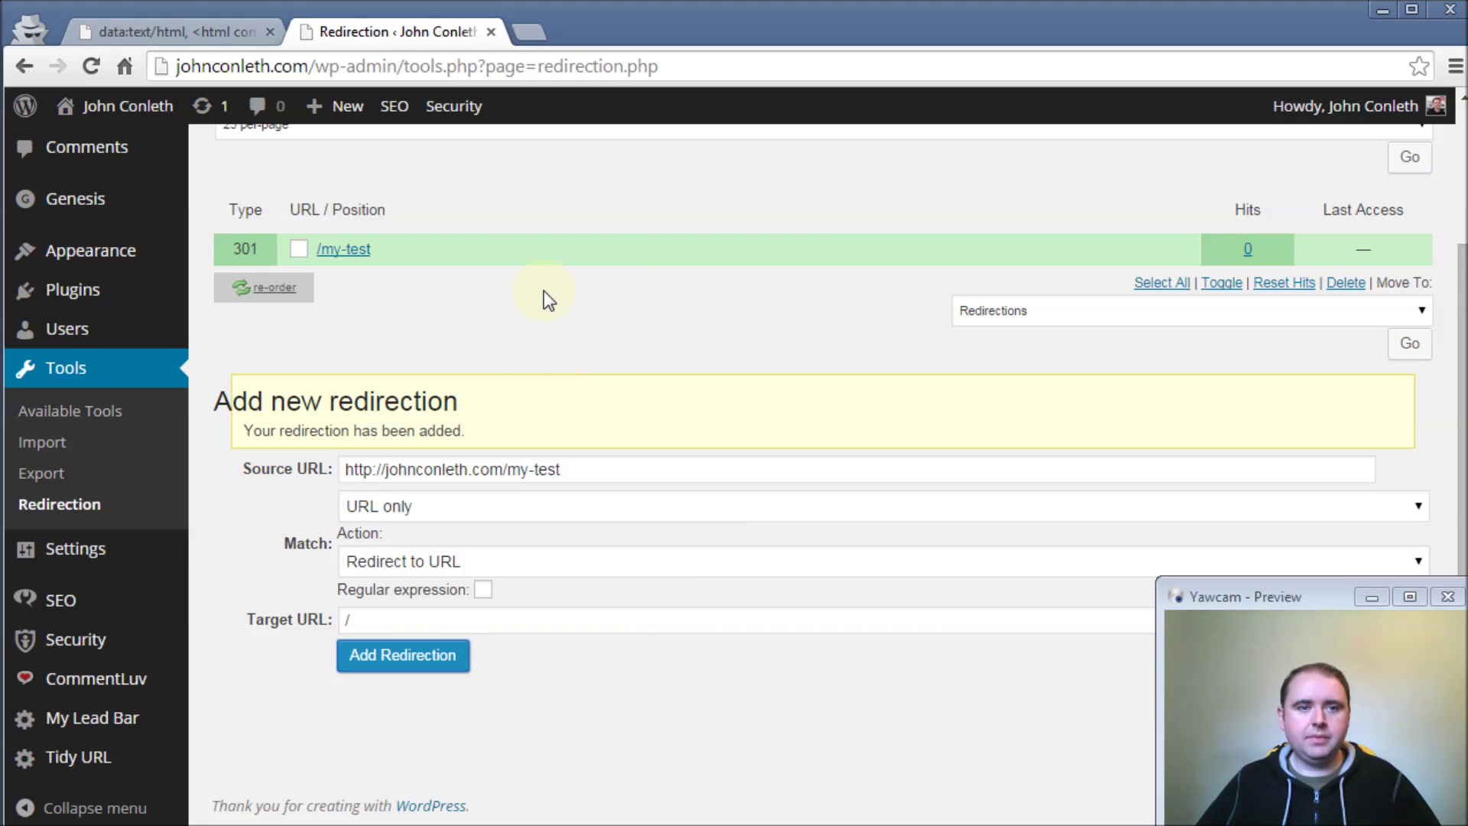
pyautogui.scroll(3, 494, 350)
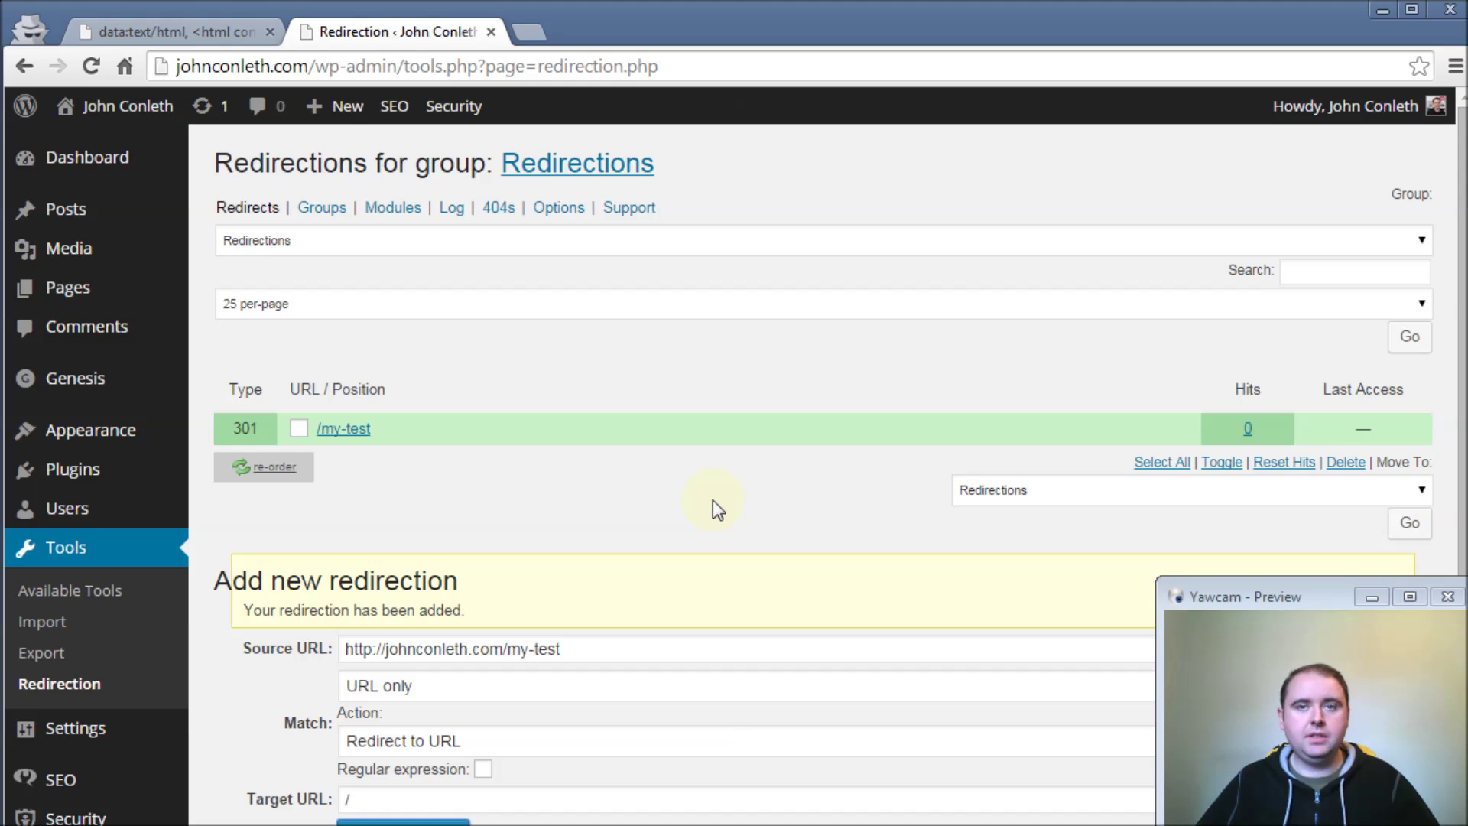
pyautogui.scroll(-3, 717, 509)
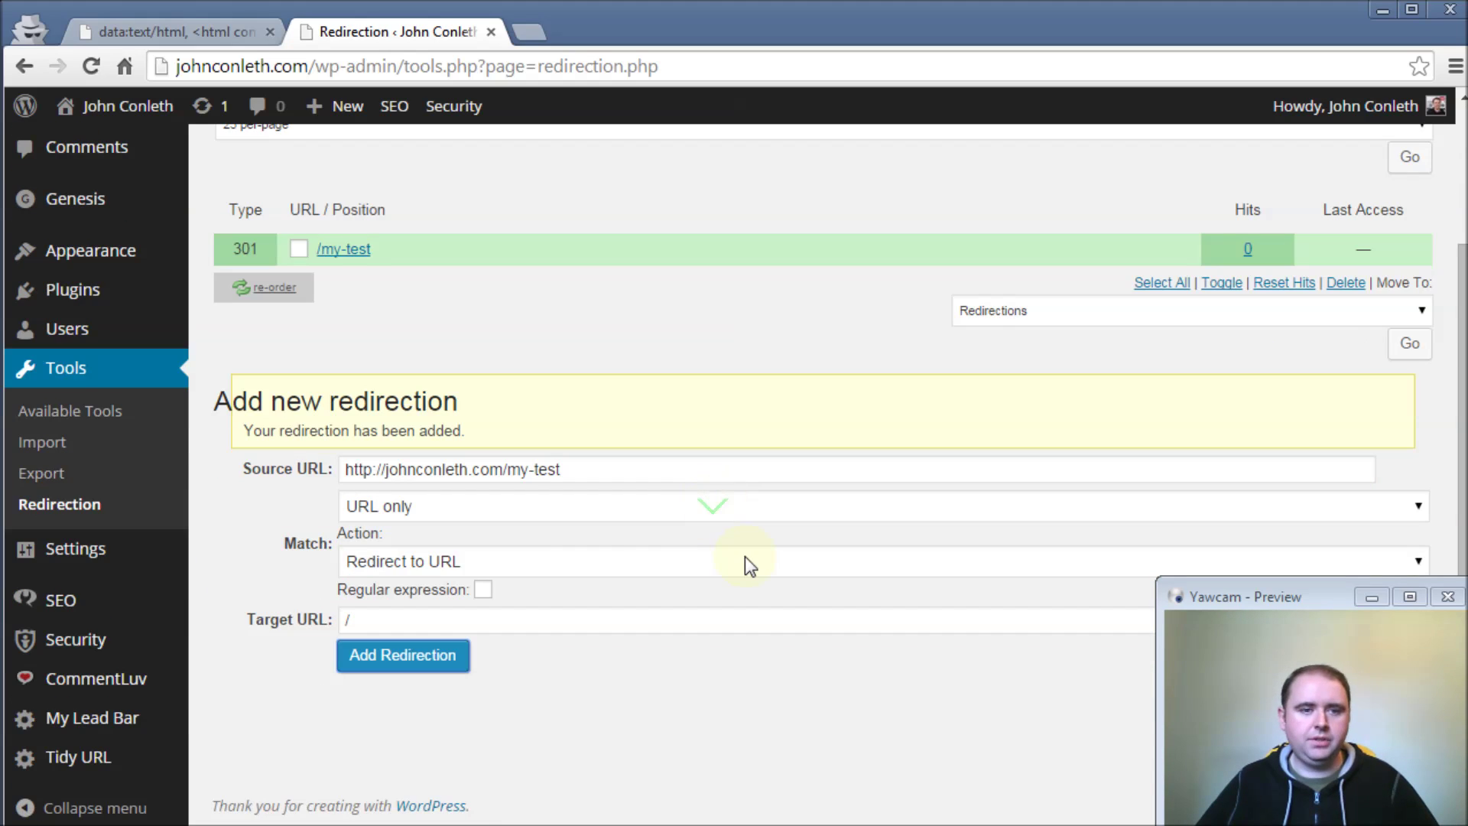
pyautogui.scroll(2, 747, 564)
pyautogui.scroll(-3, 747, 558)
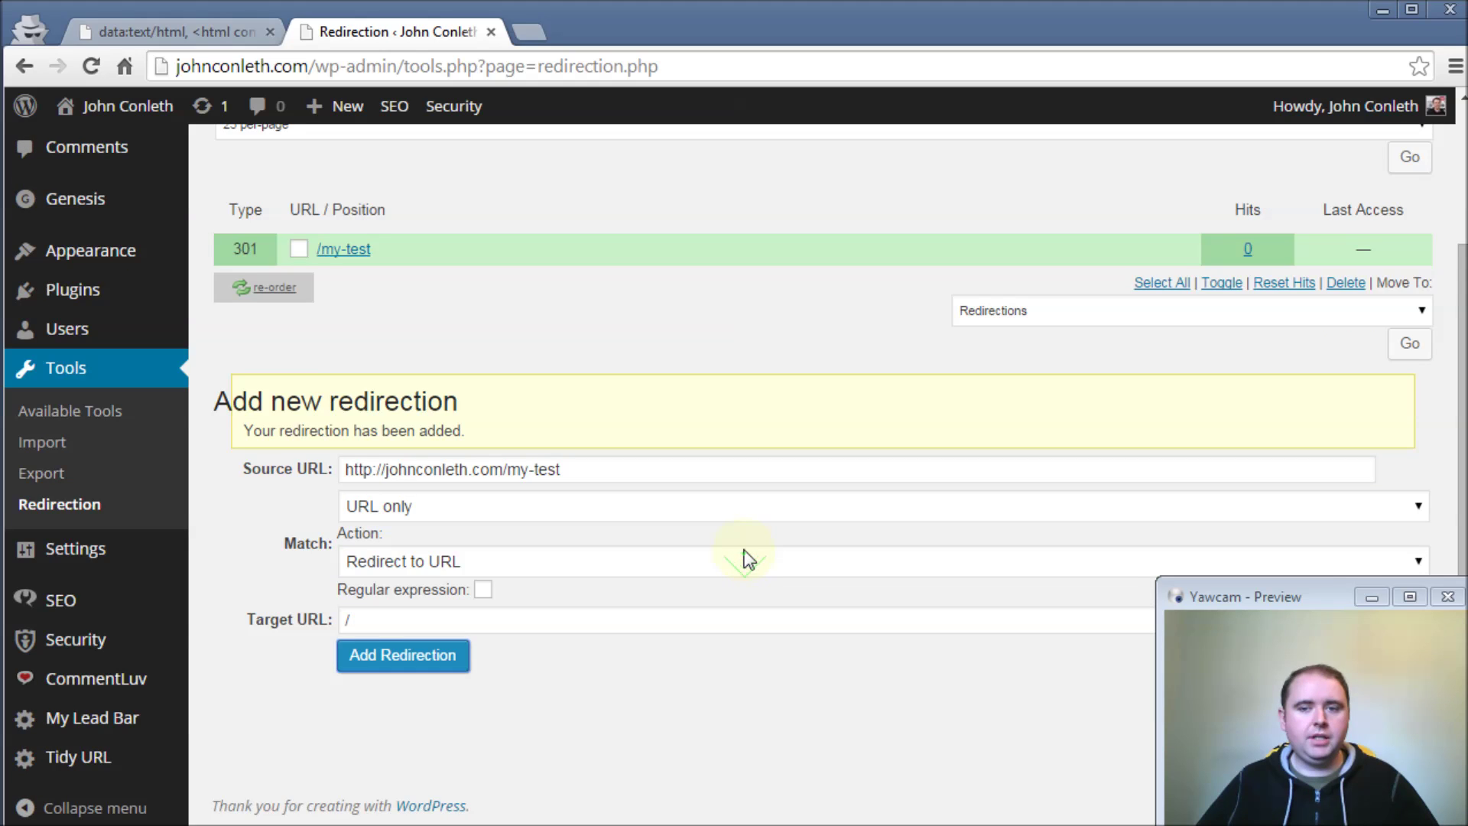
# - Examine the available action choices for a new redirection, leaving the action set to Redirect to URL
pyautogui.click(827, 560)
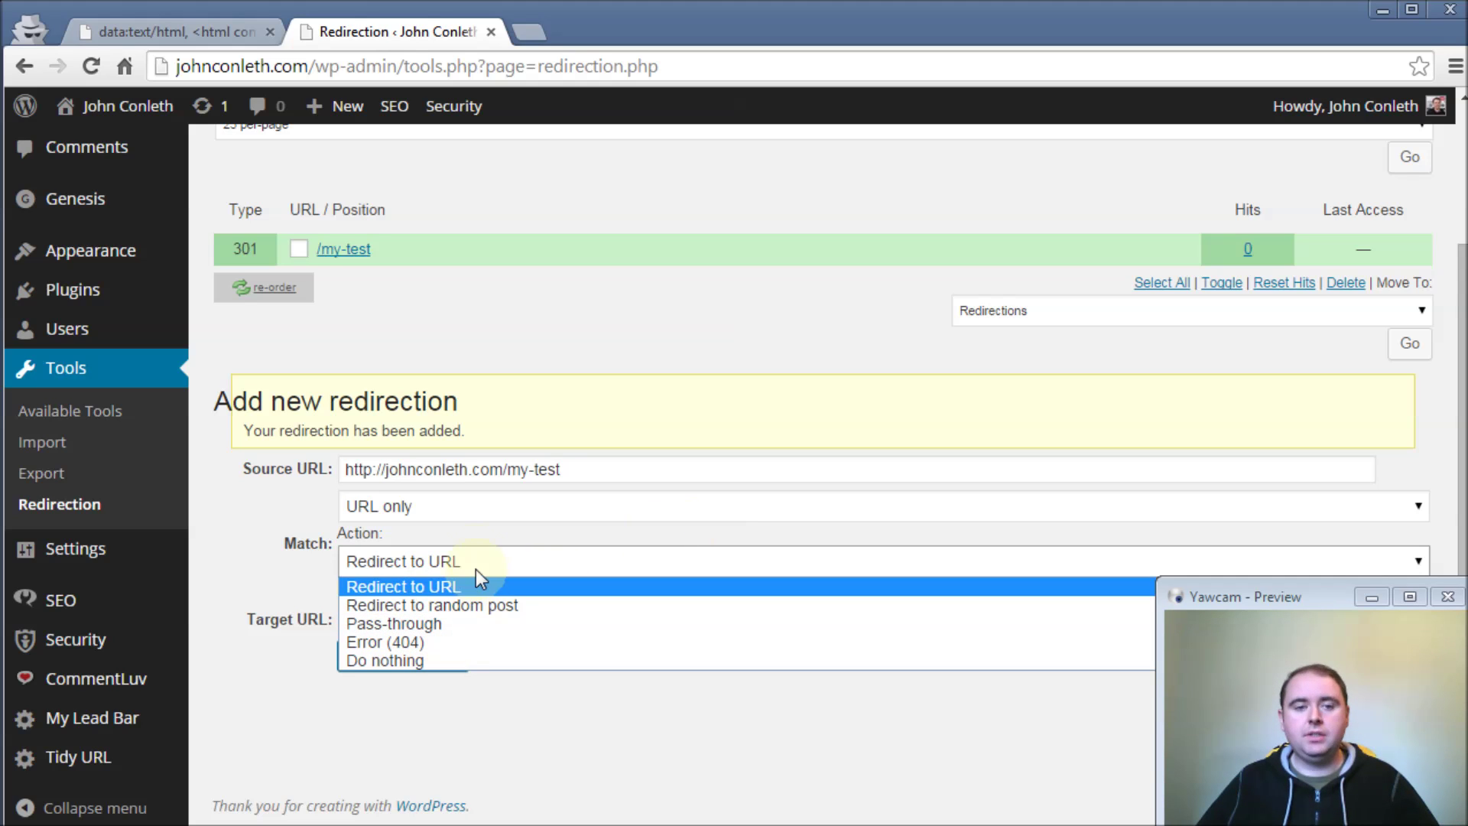
pyautogui.click(511, 537)
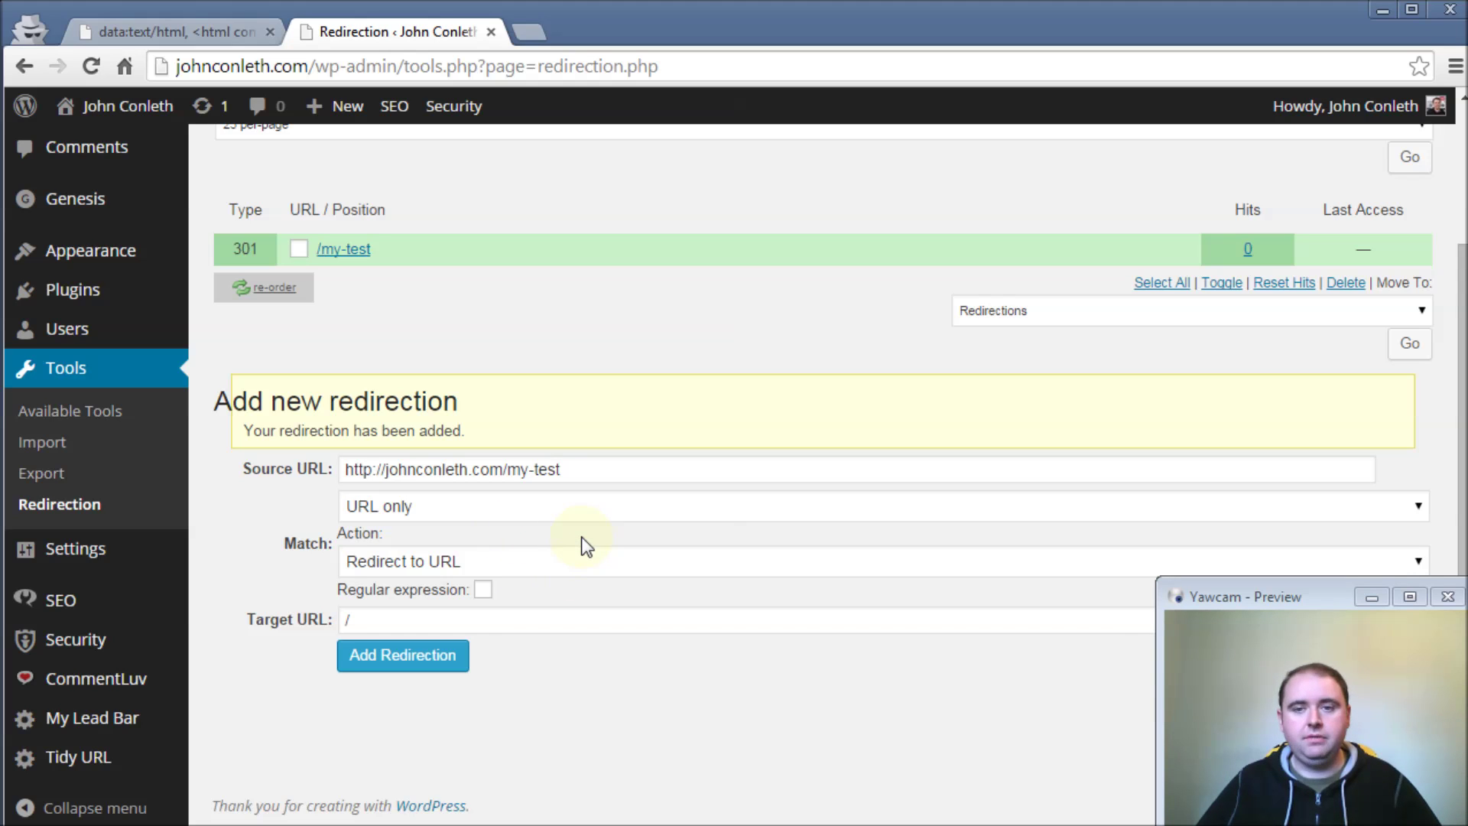
pyautogui.scroll(2, 691, 533)
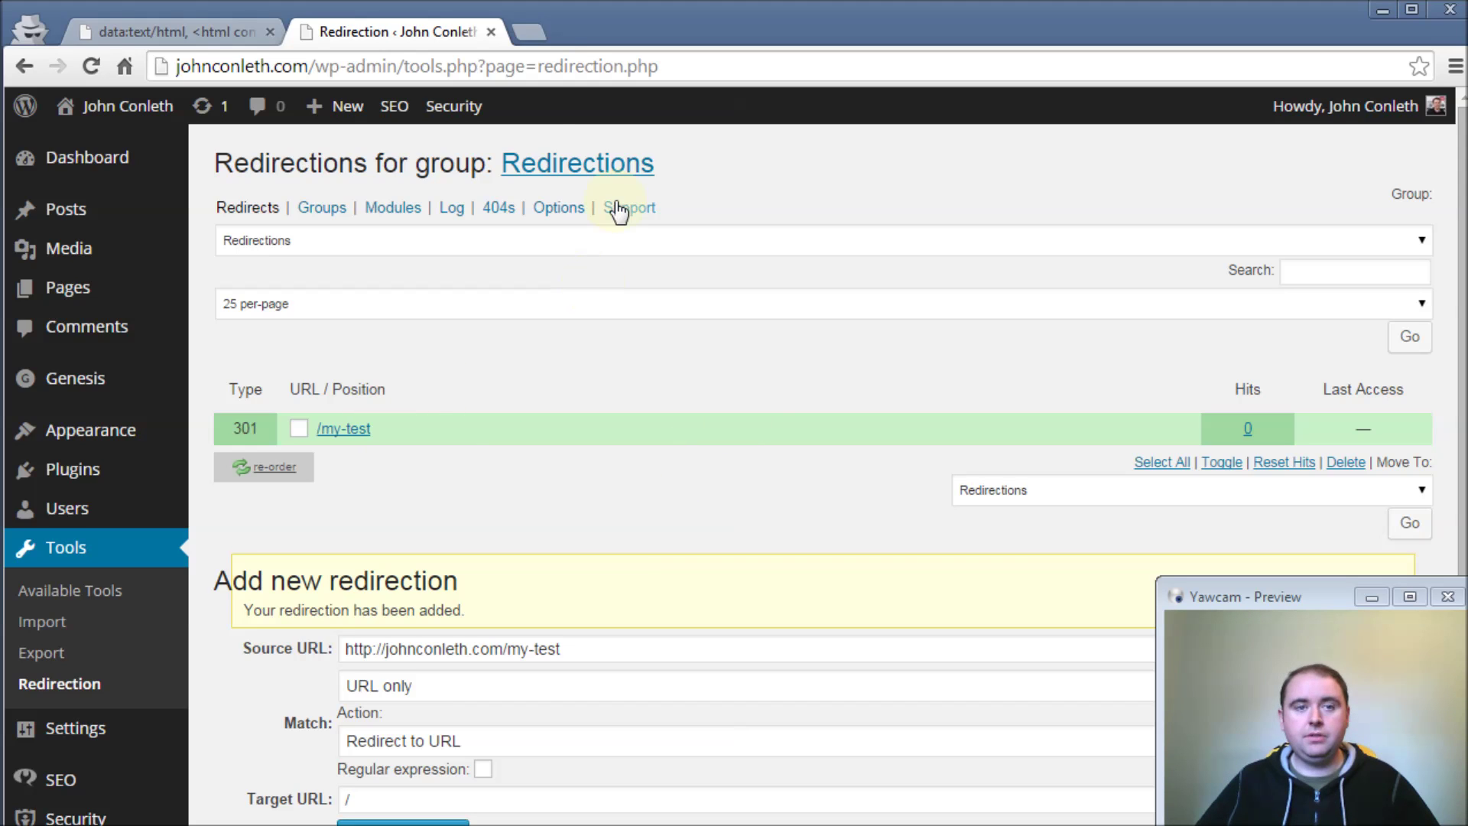
# - Test the redirection by loading the site's domain followed by /my-test in a new browser tab
pyautogui.click(531, 34)
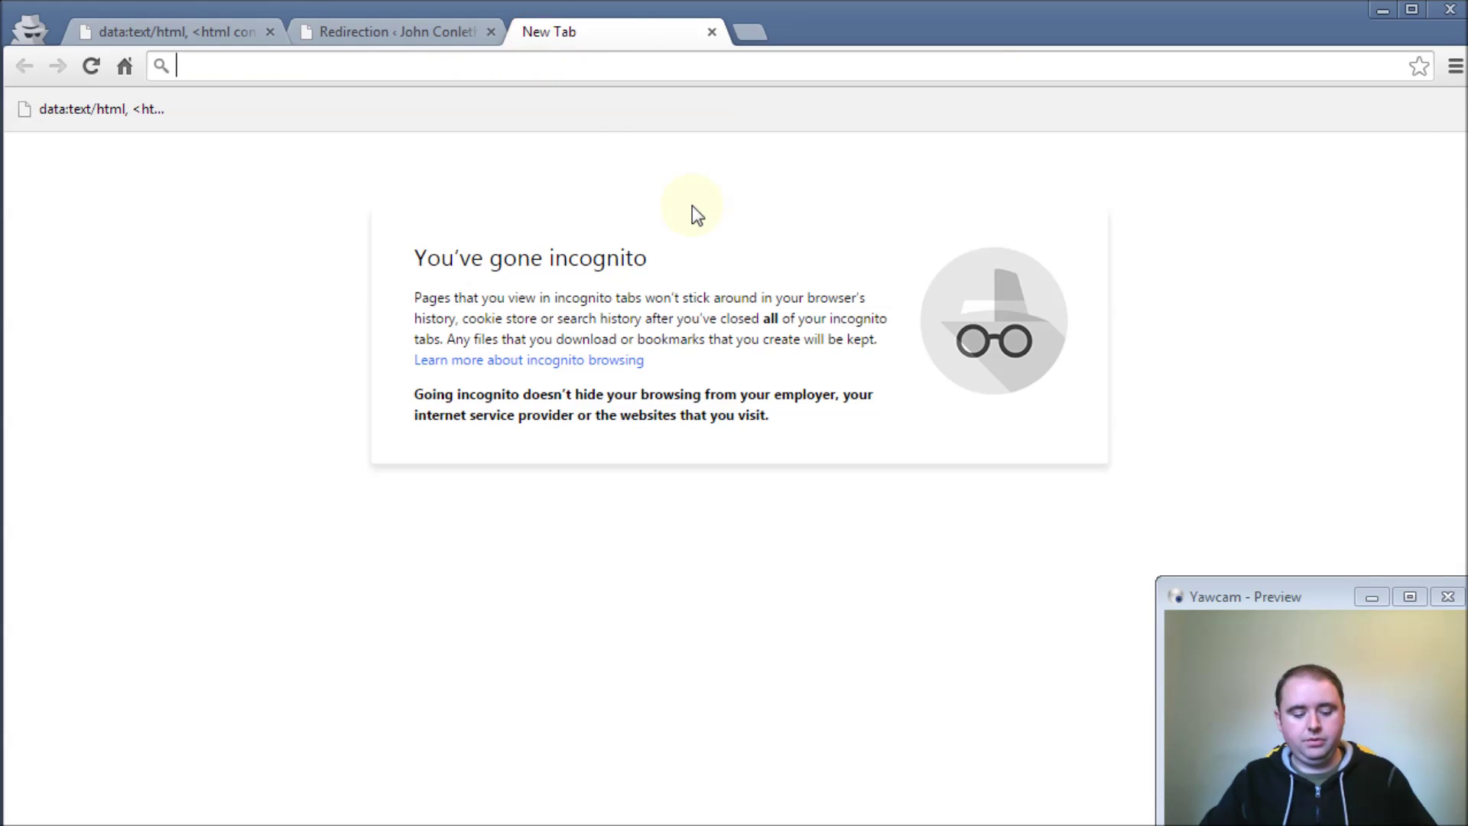
pyautogui.write('johnconleth.')
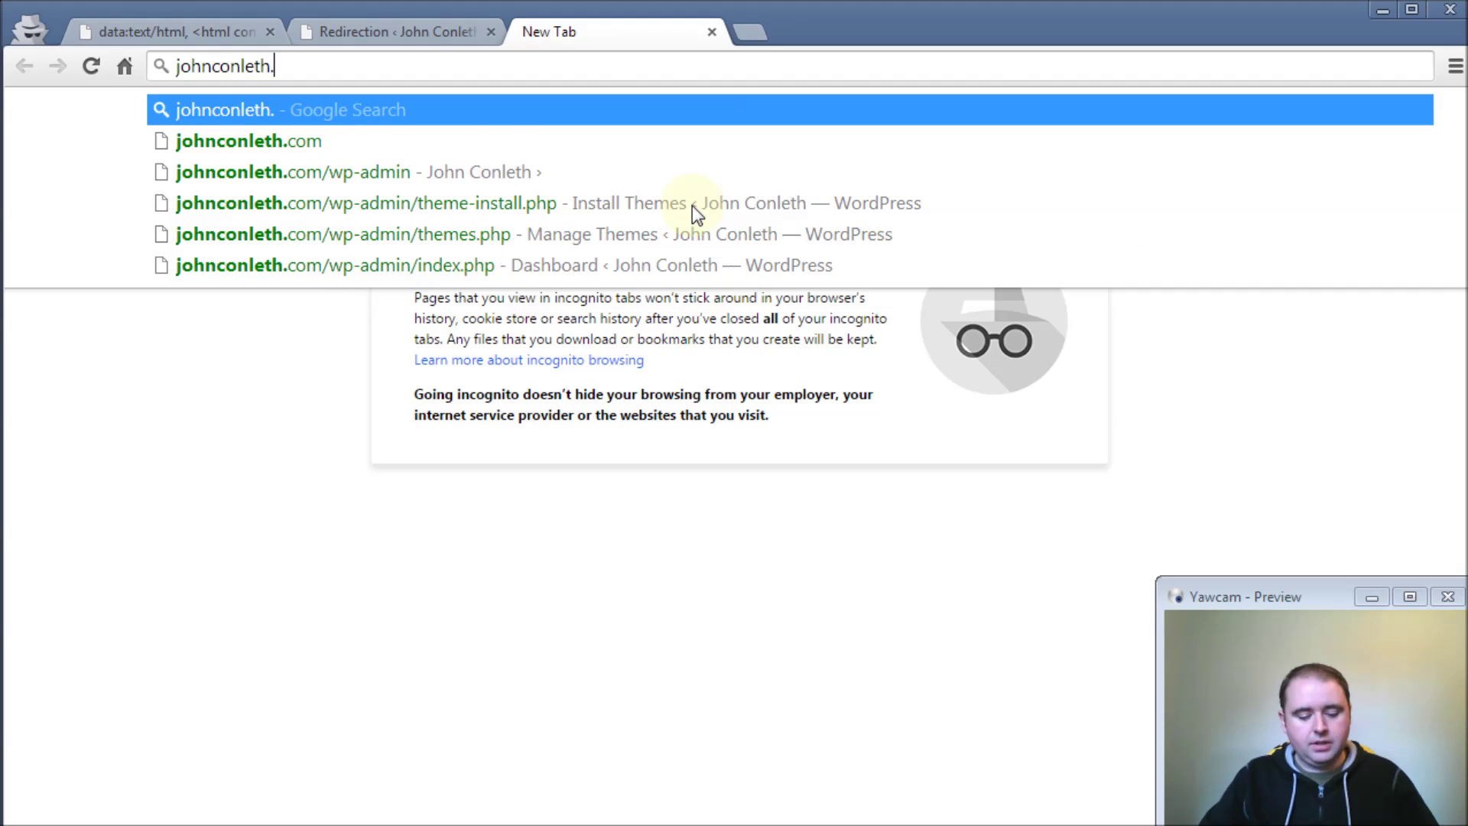
pyautogui.write('com/')
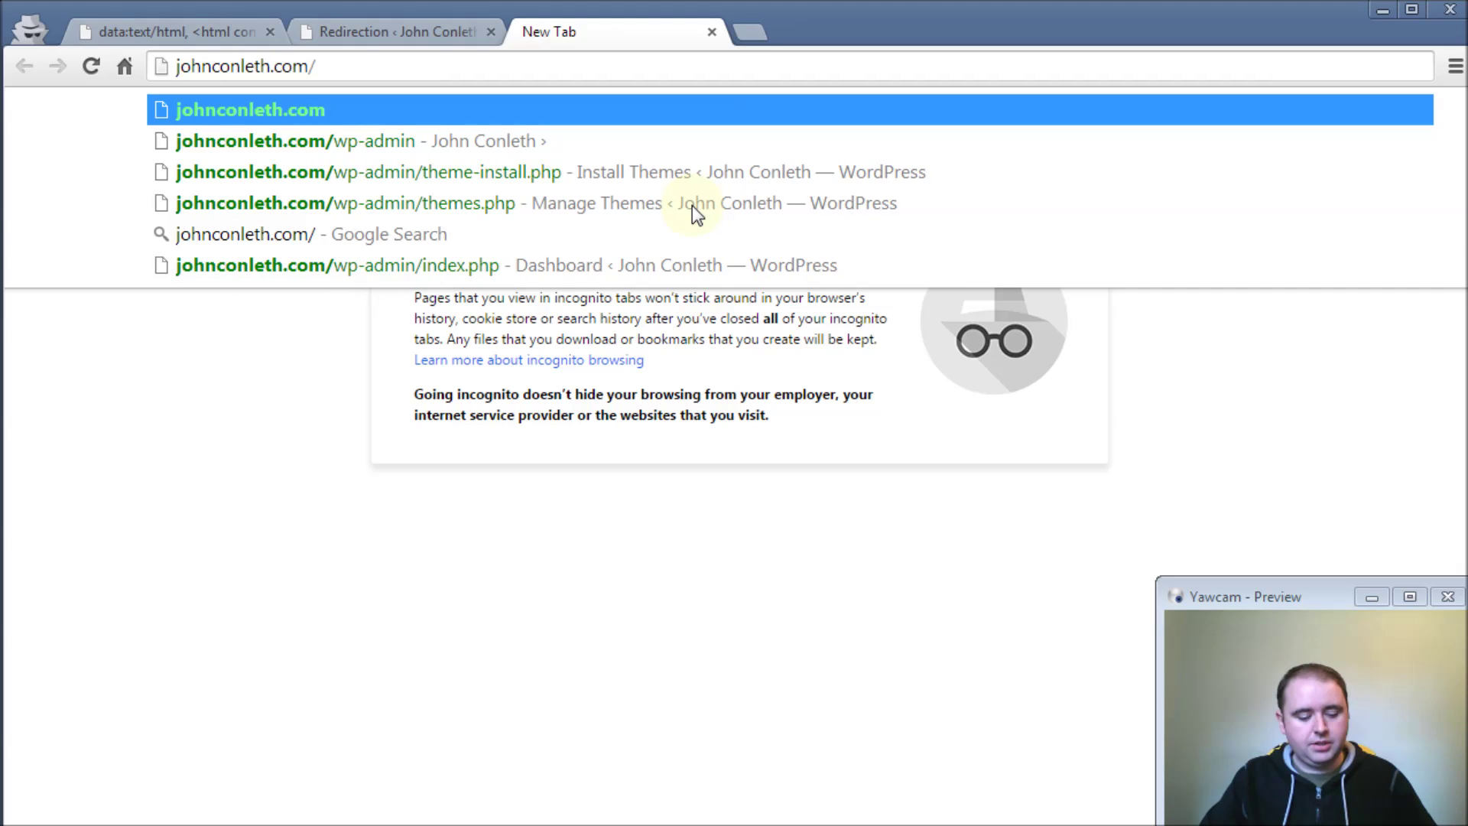
pyautogui.write('mt-test')
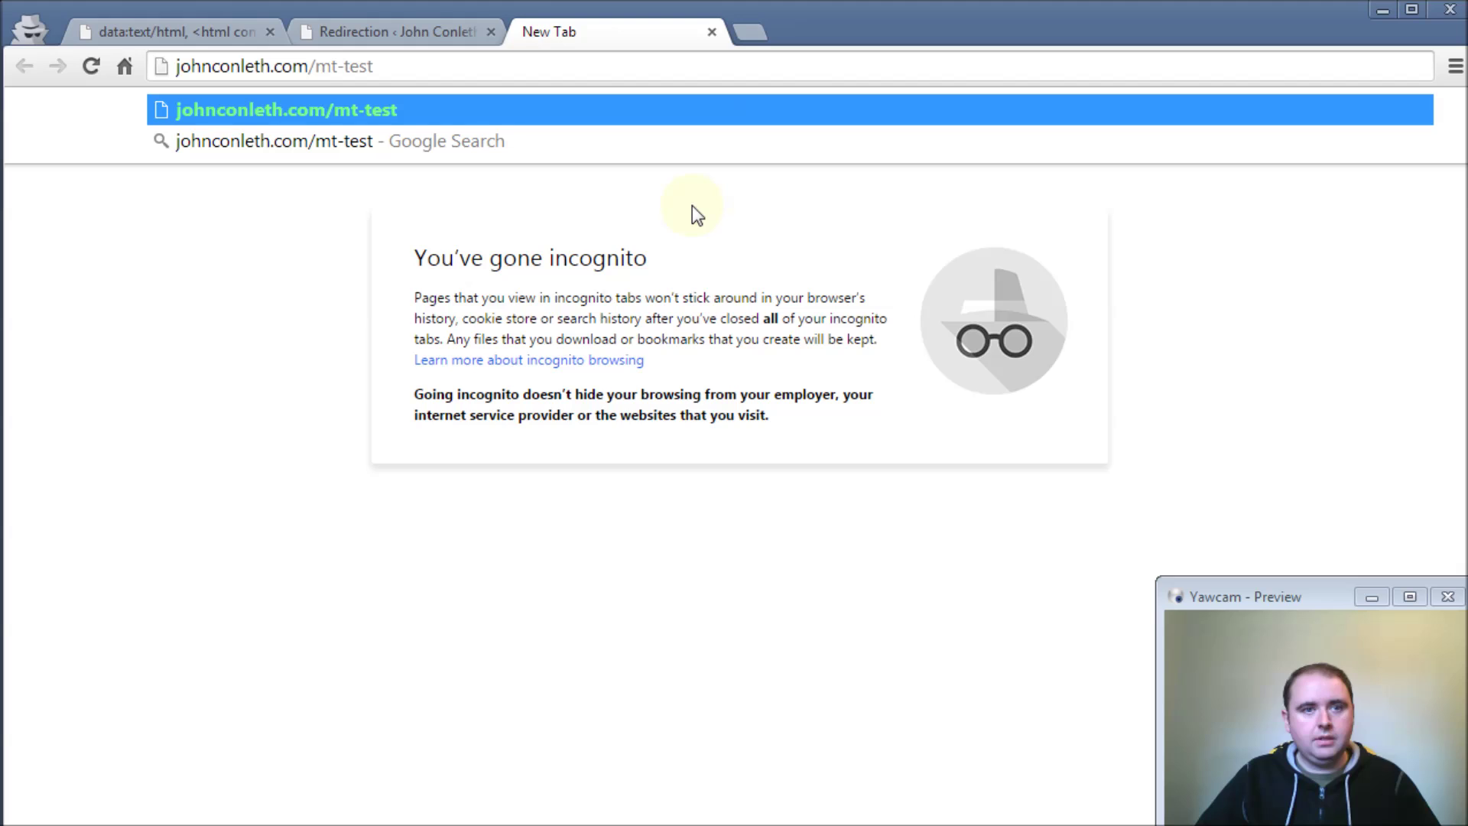
pyautogui.press('Left')
pyautogui.press('Left')
pyautogui.press('Left')
pyautogui.press('Left')
pyautogui.press('Left')
pyautogui.hotkey('shift', 'Left')
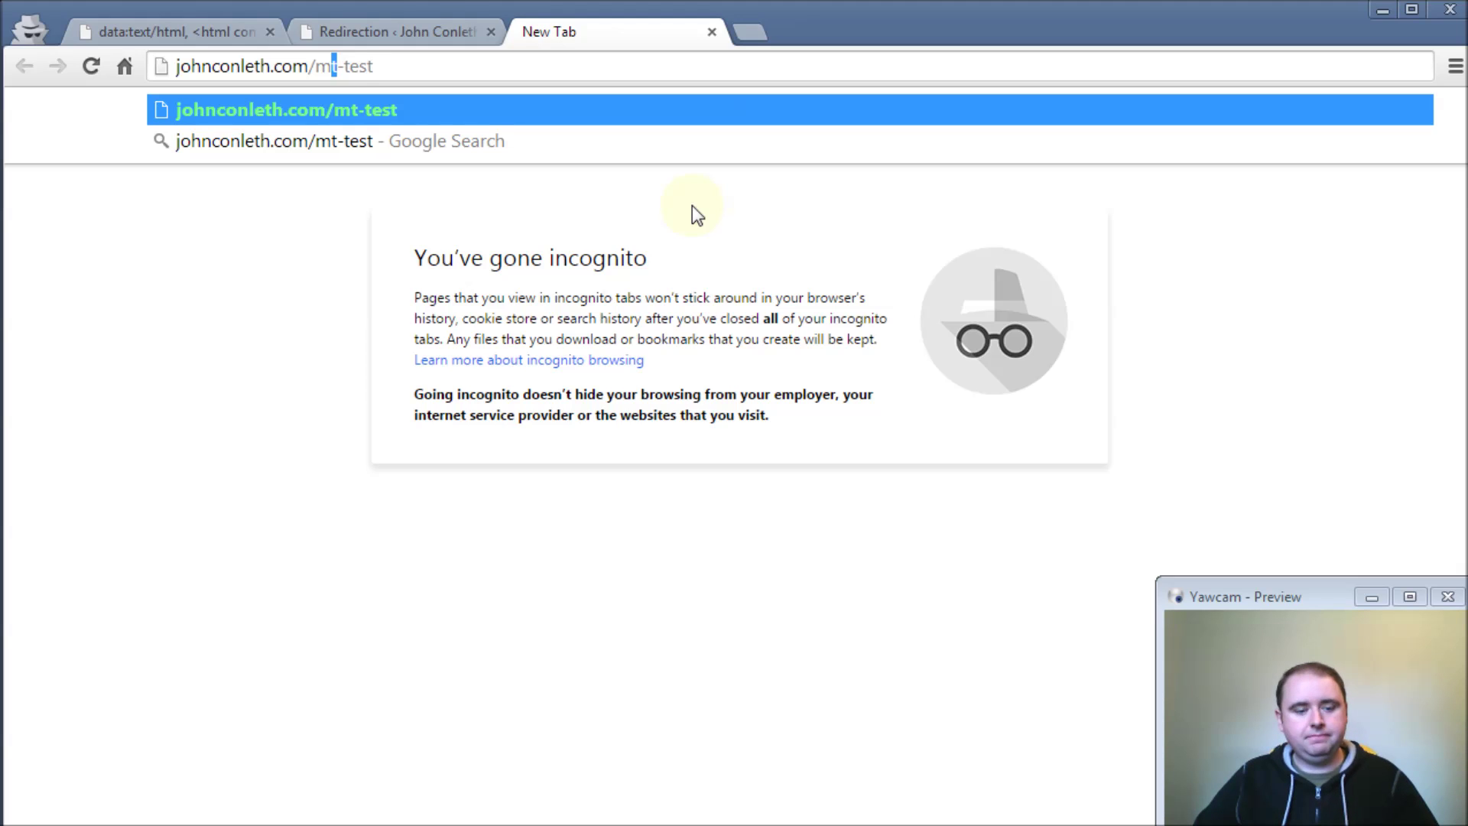
pyautogui.write('y')
pyautogui.press('Return')
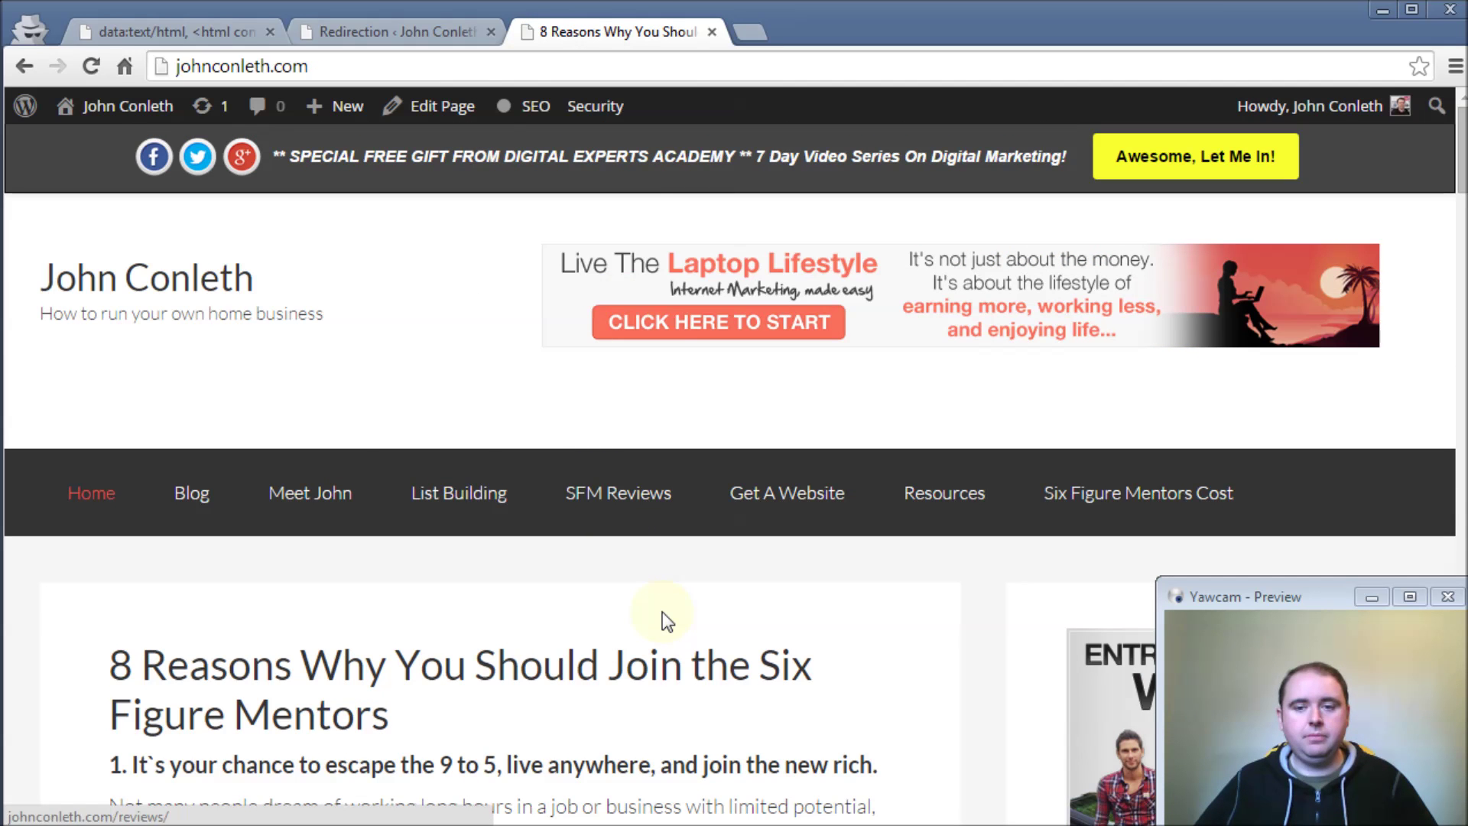
# - Reload the Redirection plugin's redirect list to check the hits for /my-test, and examine the redirection log
pyautogui.click(453, 35)
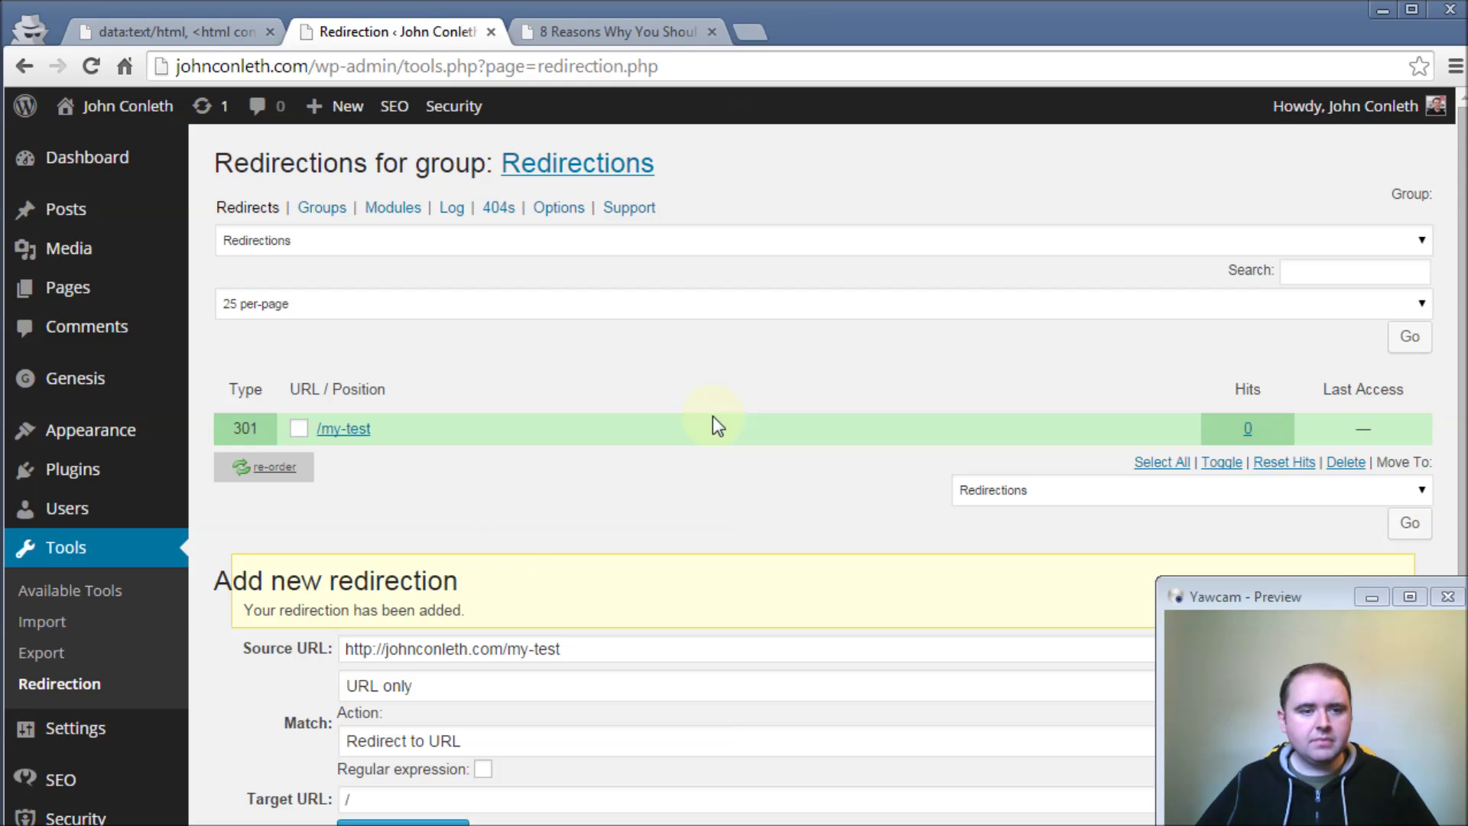
pyautogui.click(72, 682)
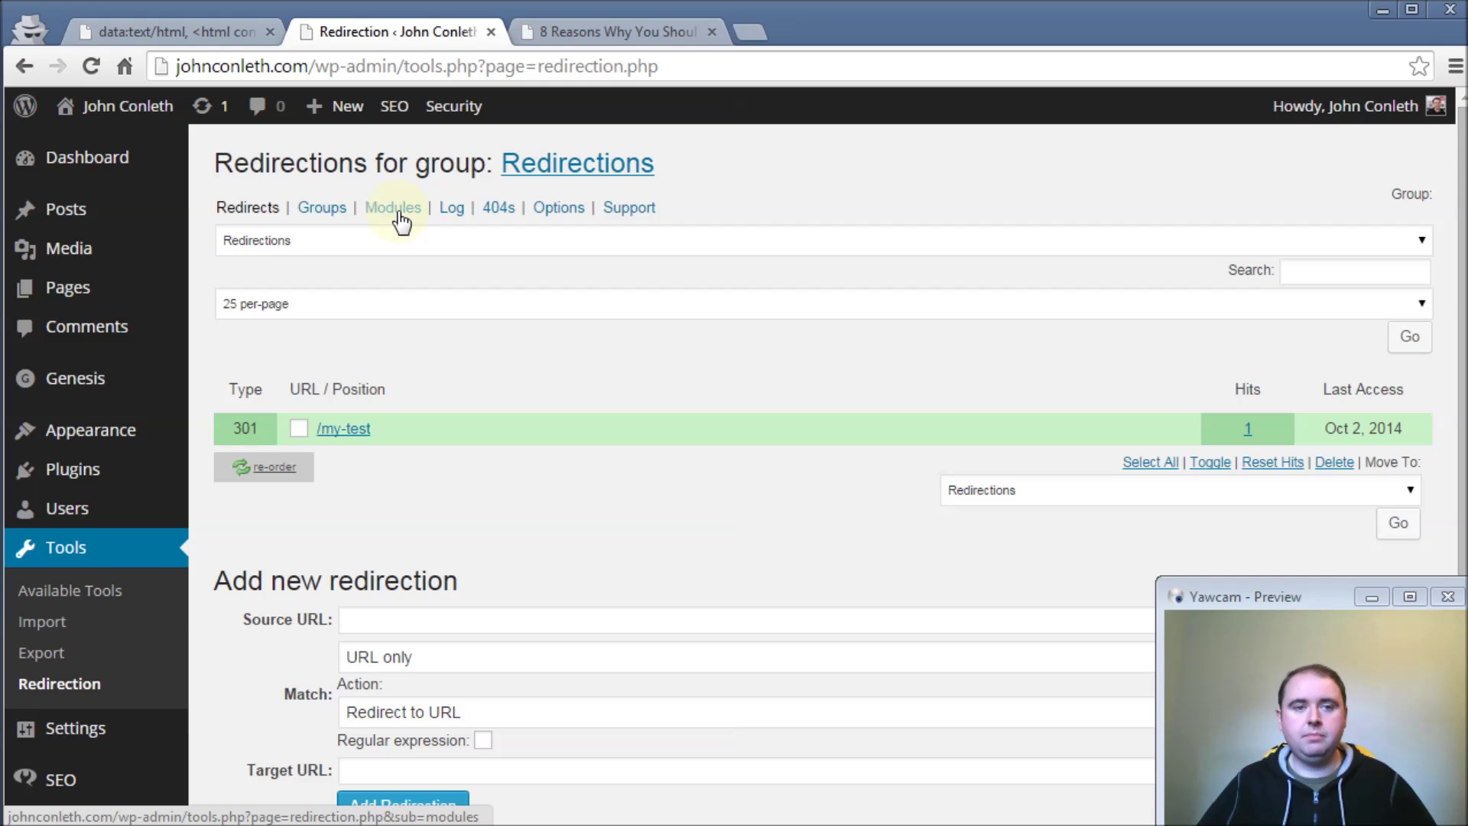
pyautogui.click(452, 216)
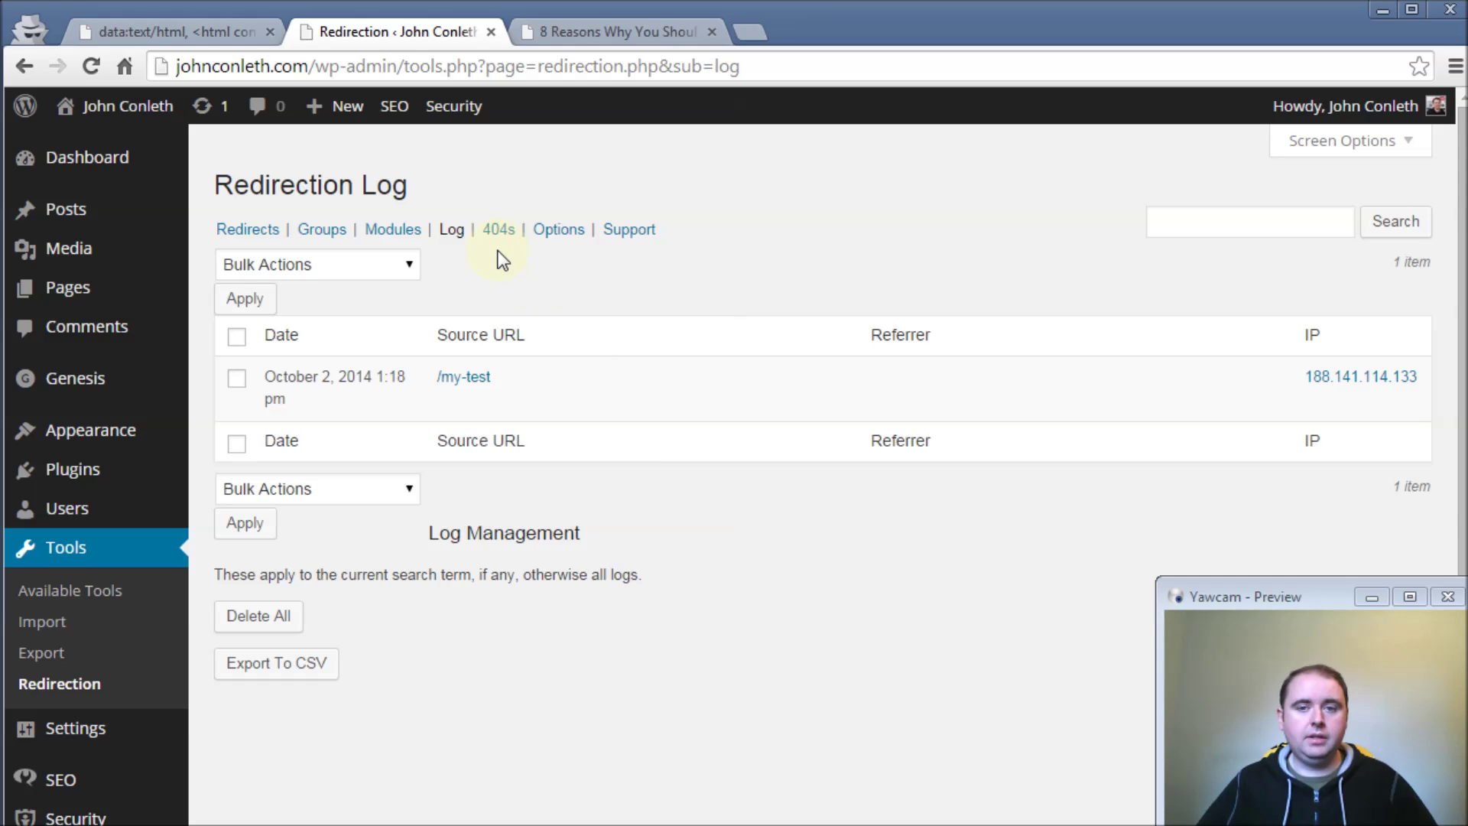
# - Examine the plugin's 404s log, and return to the redirect list and new redirection form
pyautogui.click(498, 230)
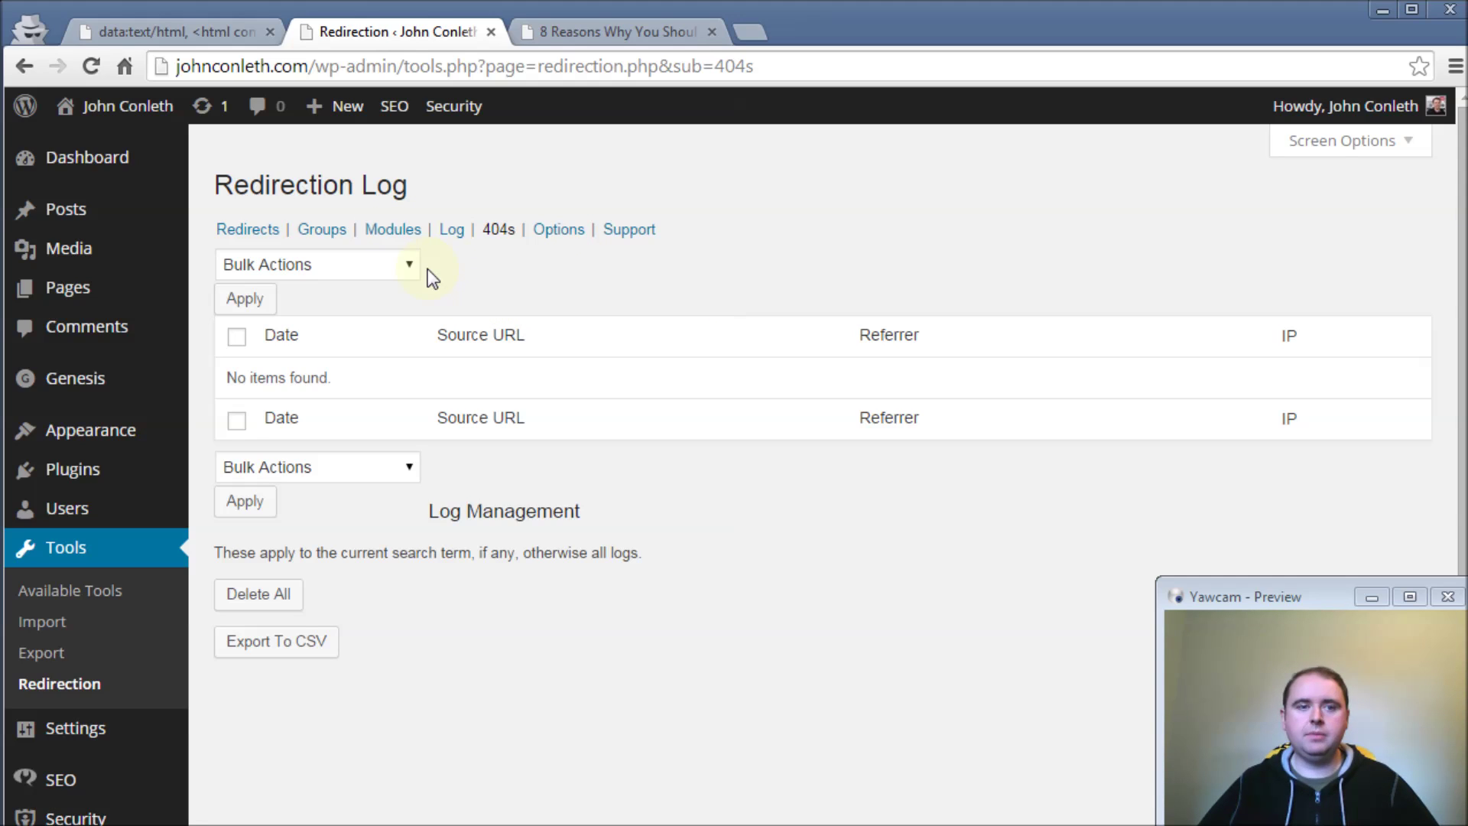
pyautogui.click(252, 231)
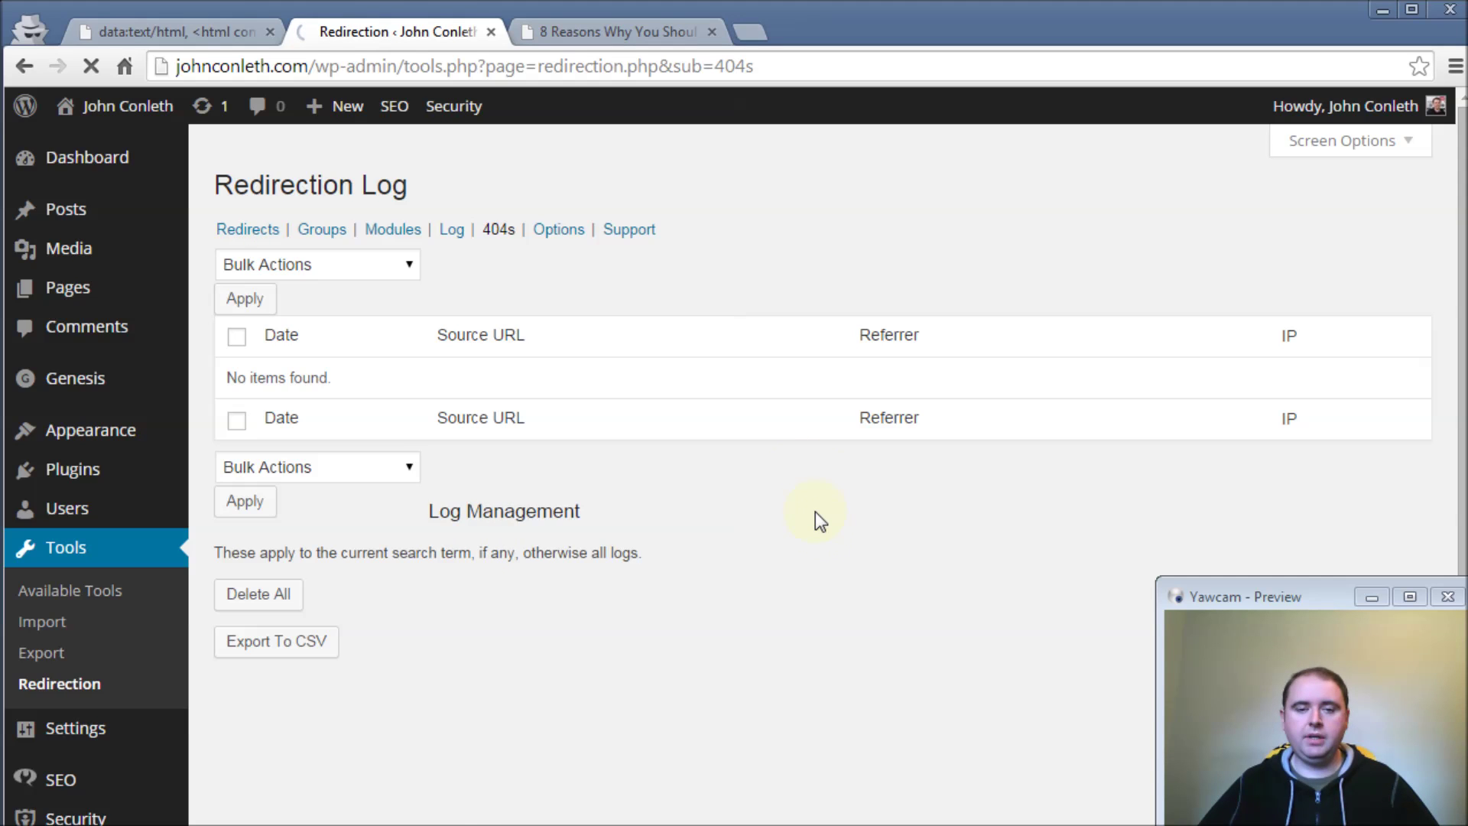
pyautogui.scroll(-2, 834, 534)
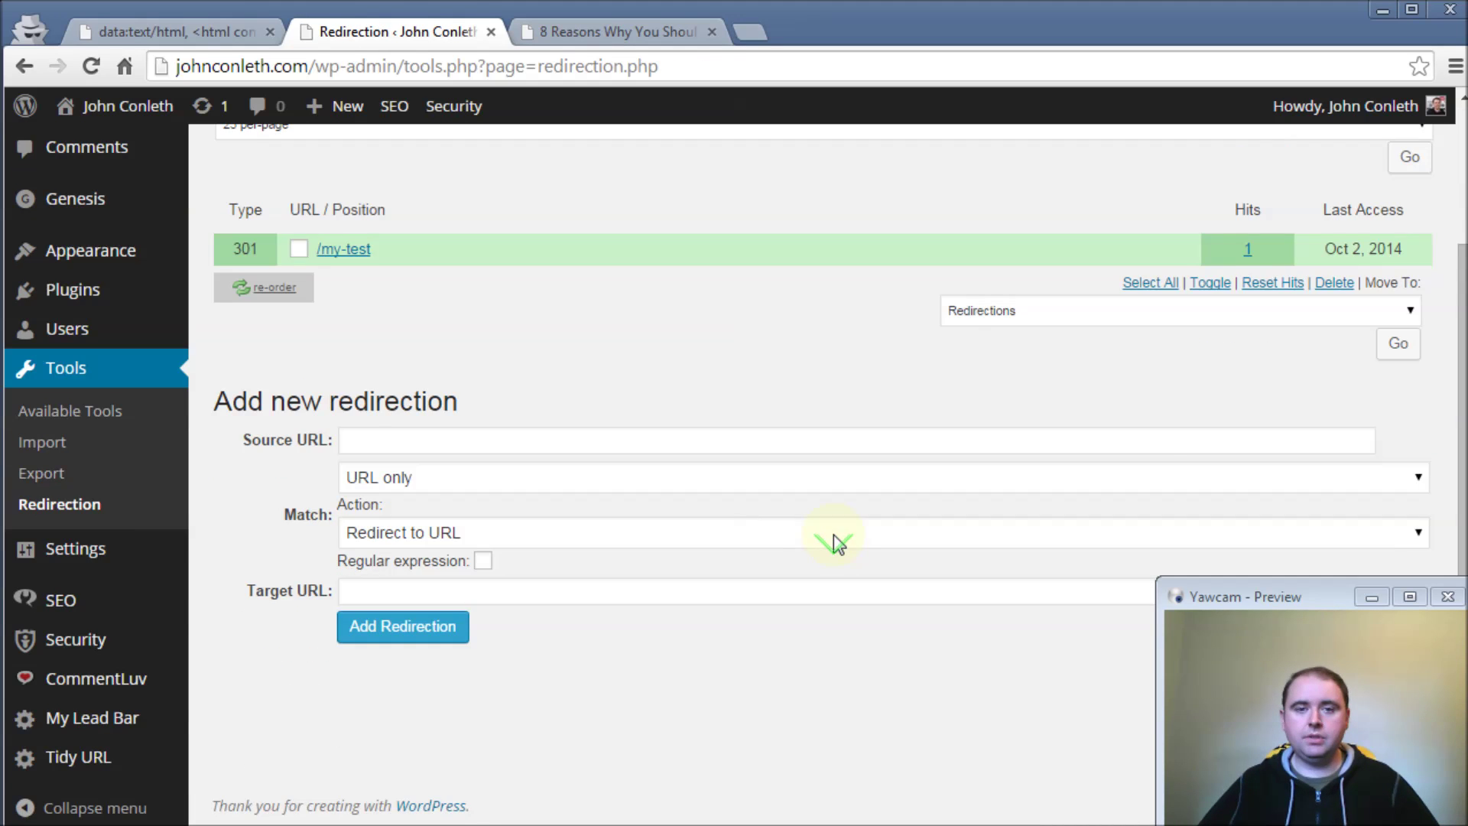
pyautogui.scroll(2, 833, 535)
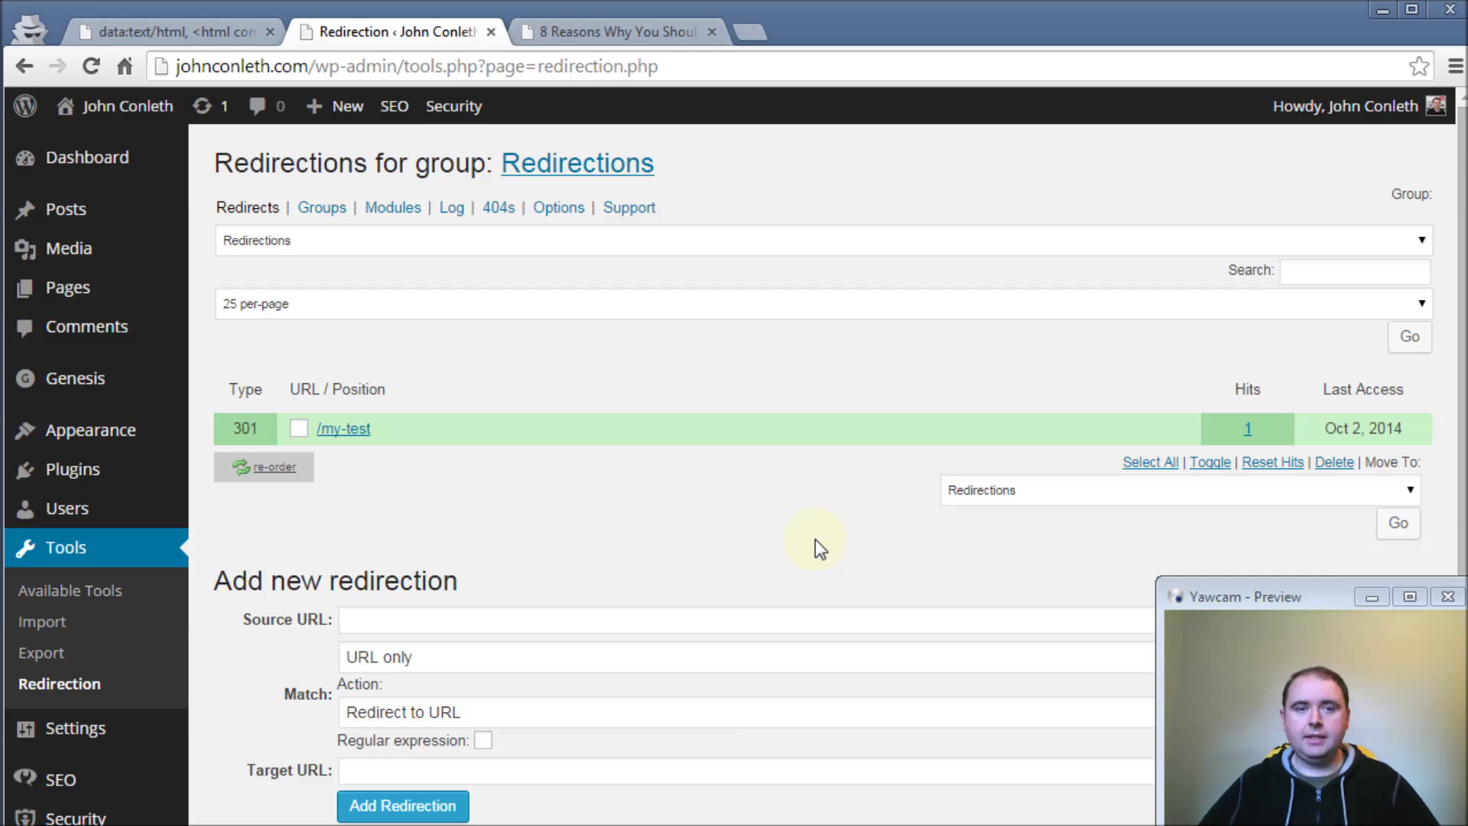